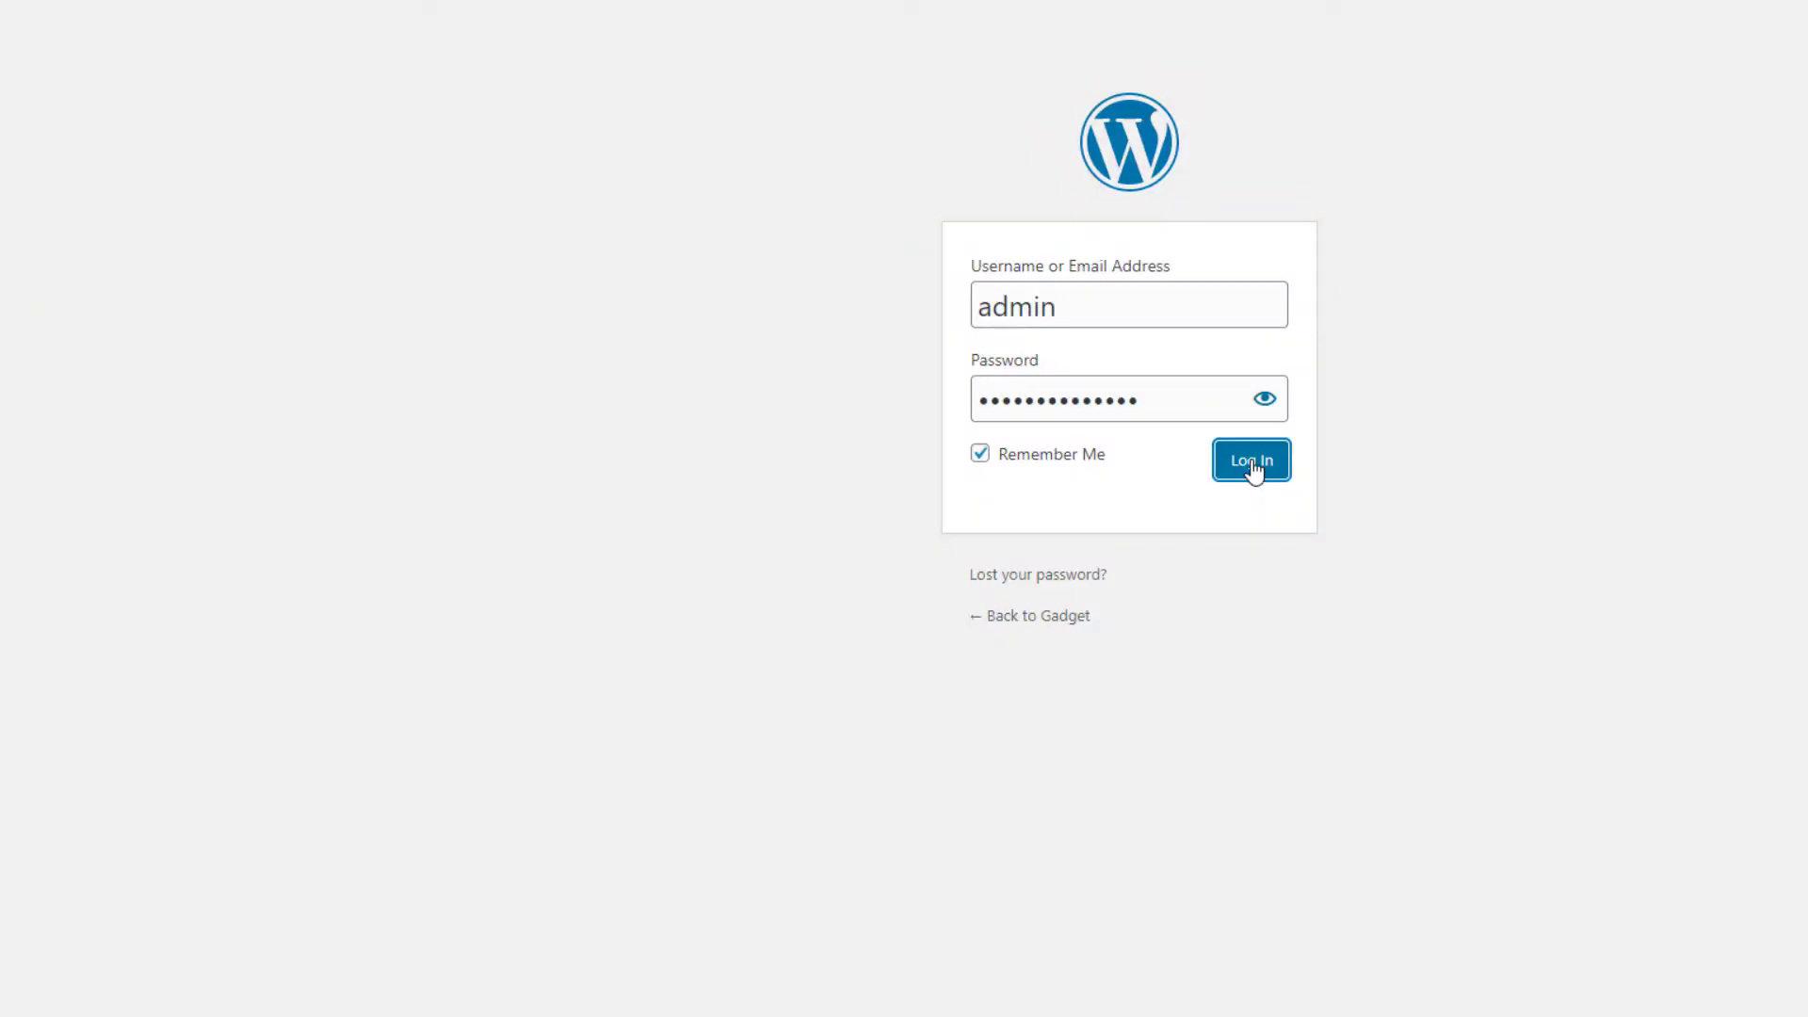
- Log in on the WordPress login page to reach the site's admin dashboard
{"action": "left_click", "coordinate": [1251, 463]}
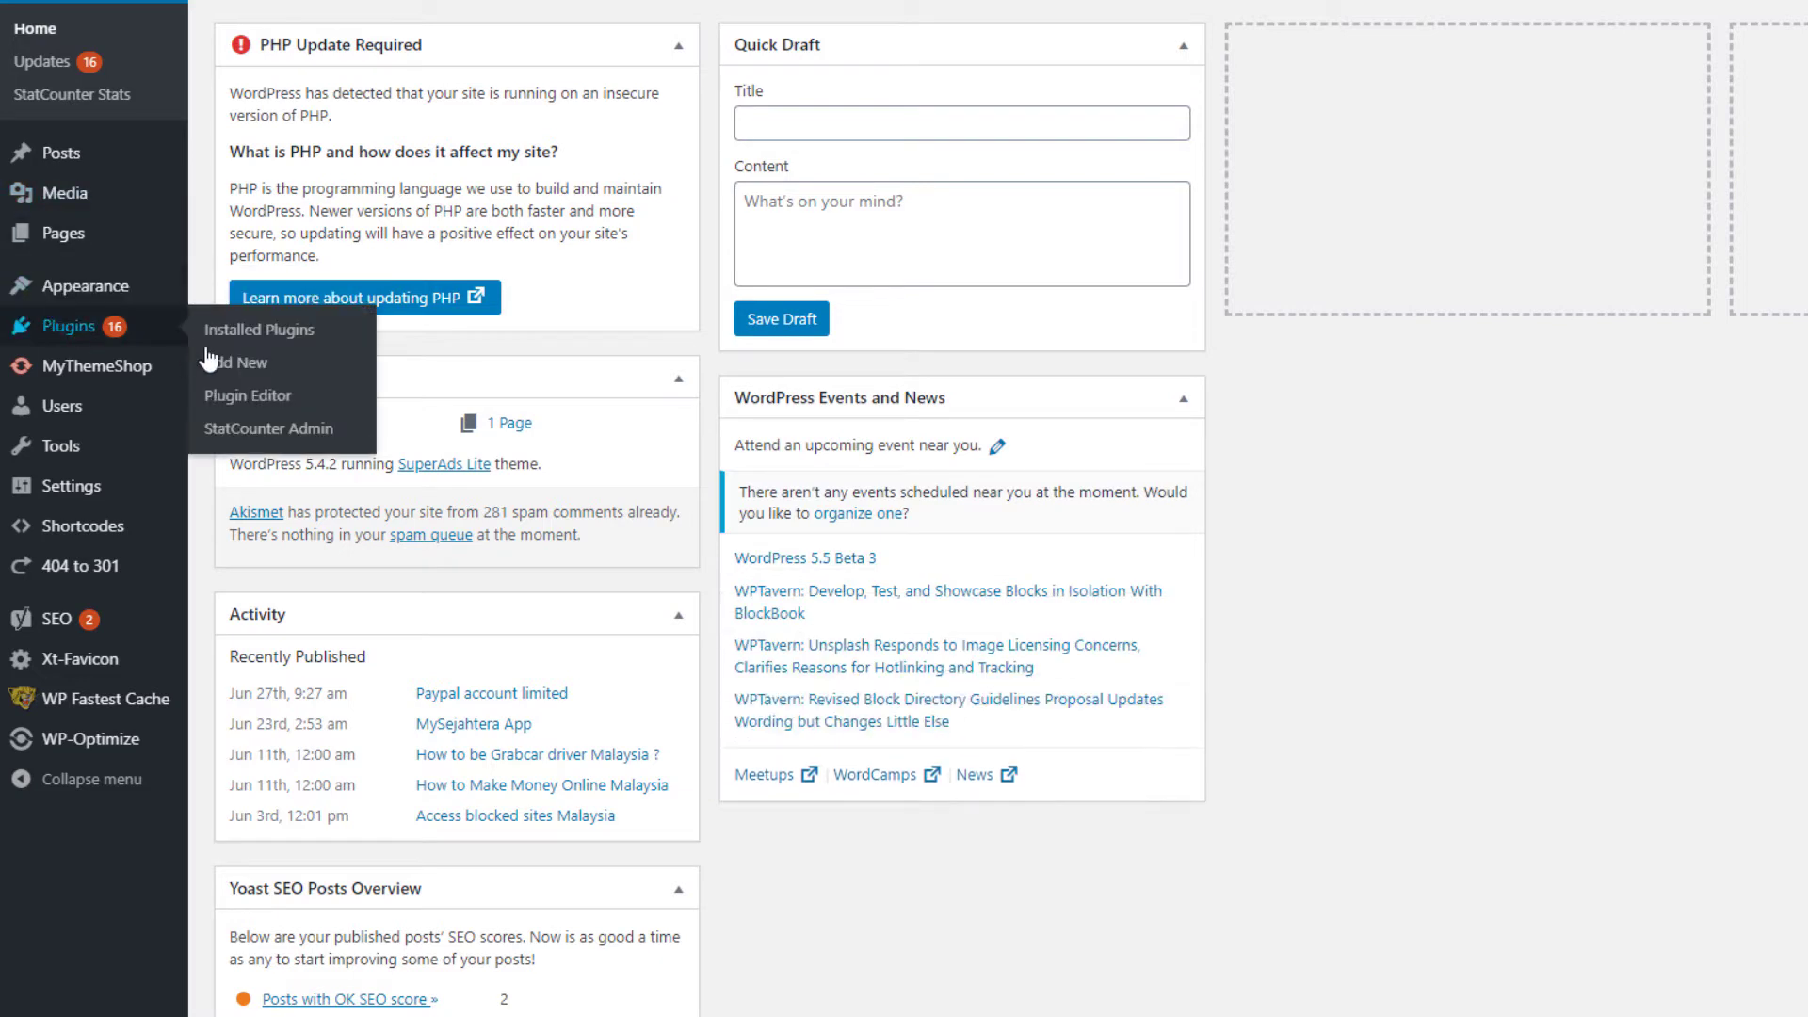
- Find the 10up Ads.txt Manager plugin under Add New, then install and activate it
{"action": "mouse_move", "coordinate": [69, 326]}
{"action": "left_click", "coordinate": [235, 364]}
{"action": "type", "text": "ads"}
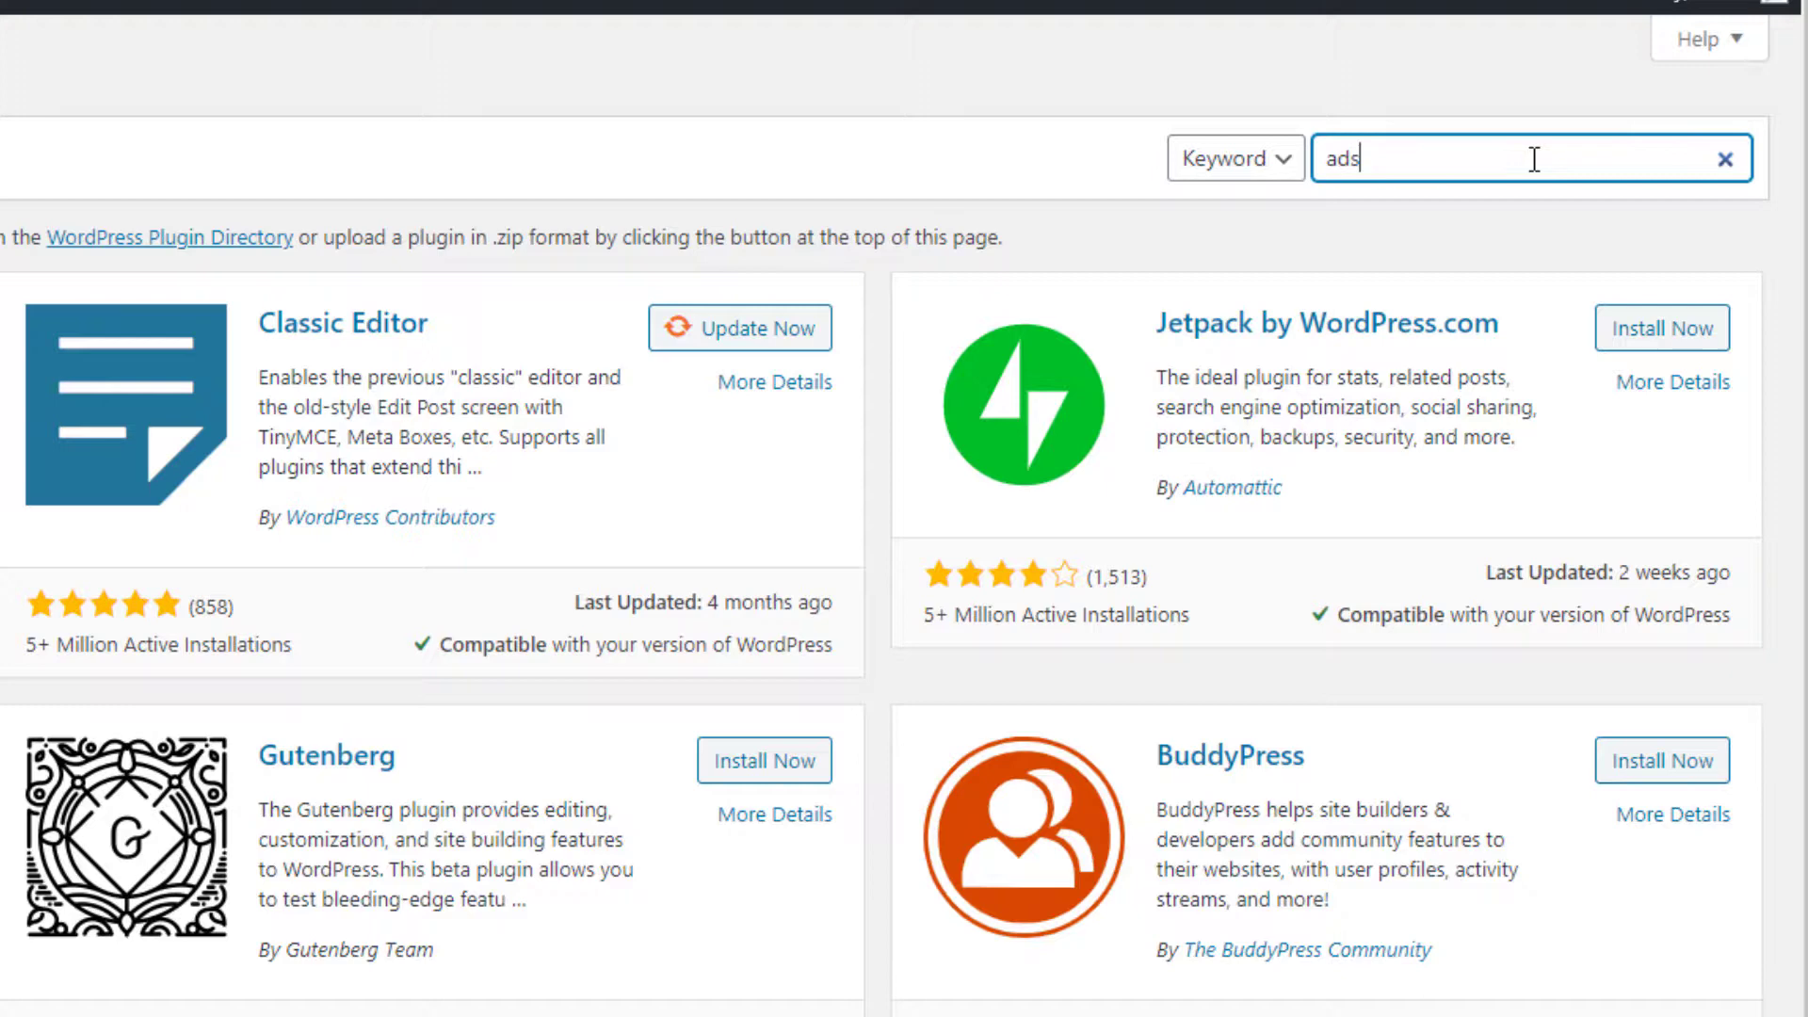
{"action": "type", "text": ".txt"}
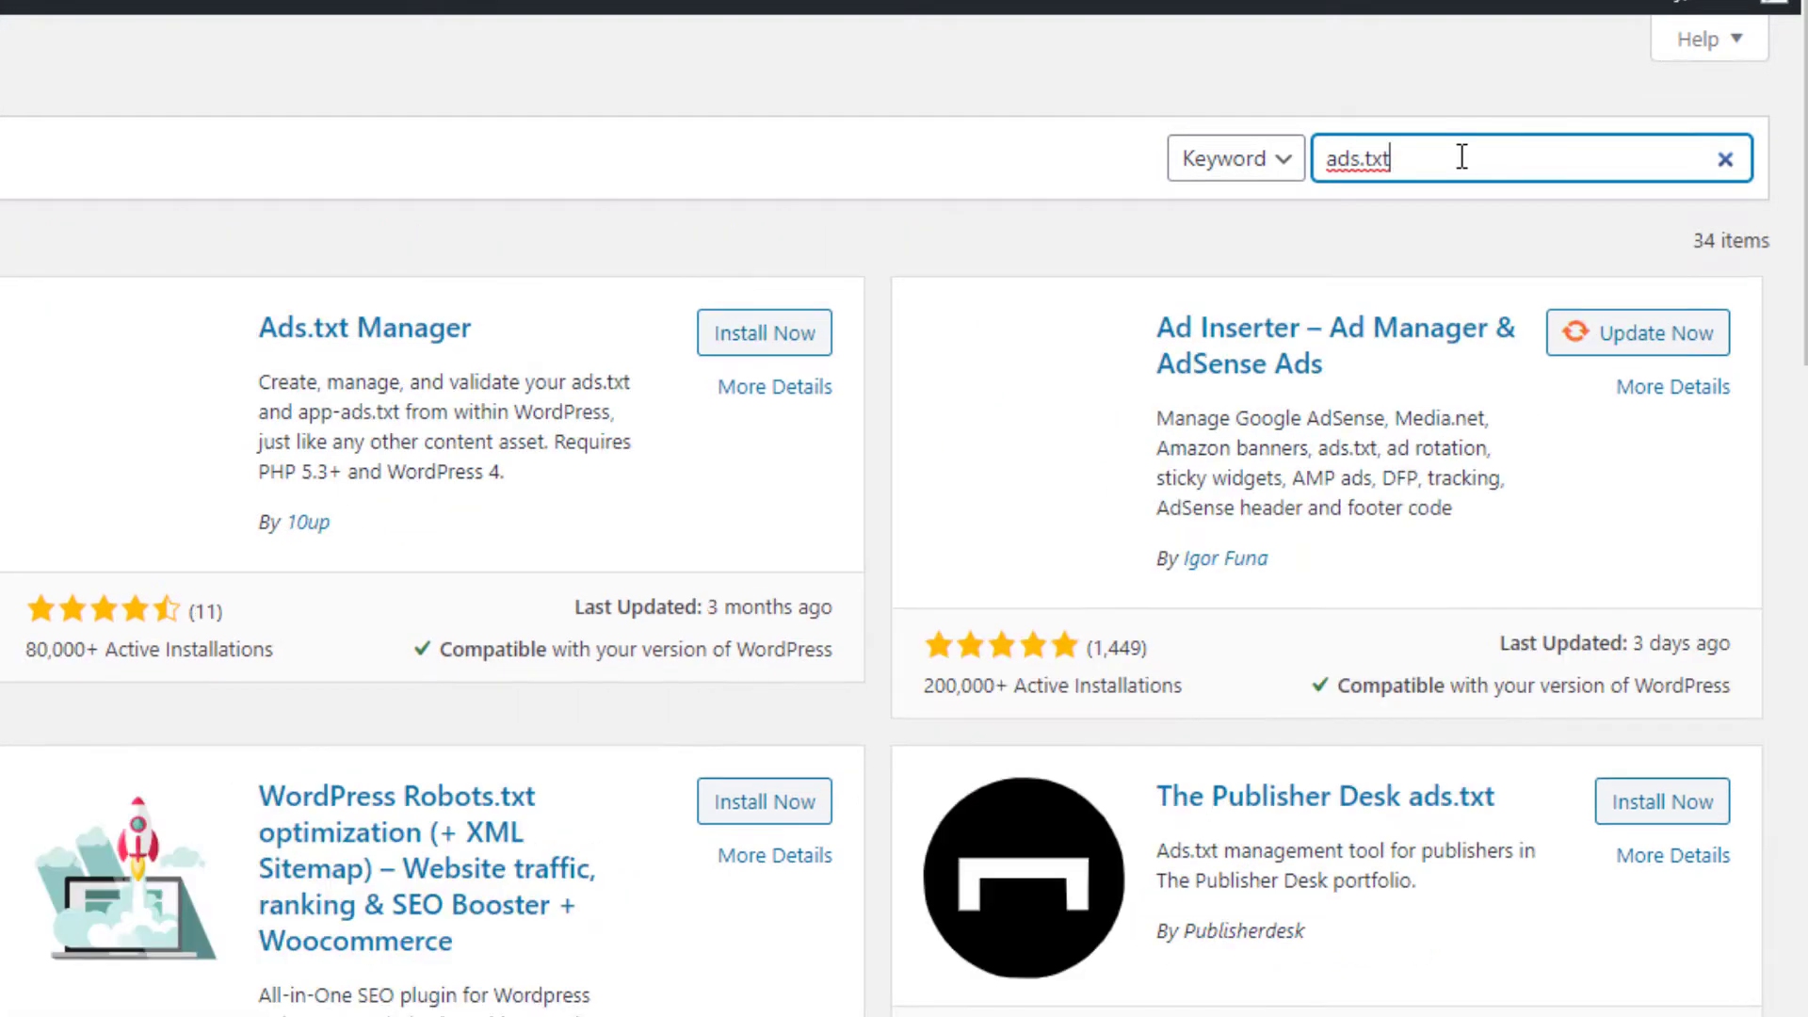
{"action": "type", "text": " manager"}
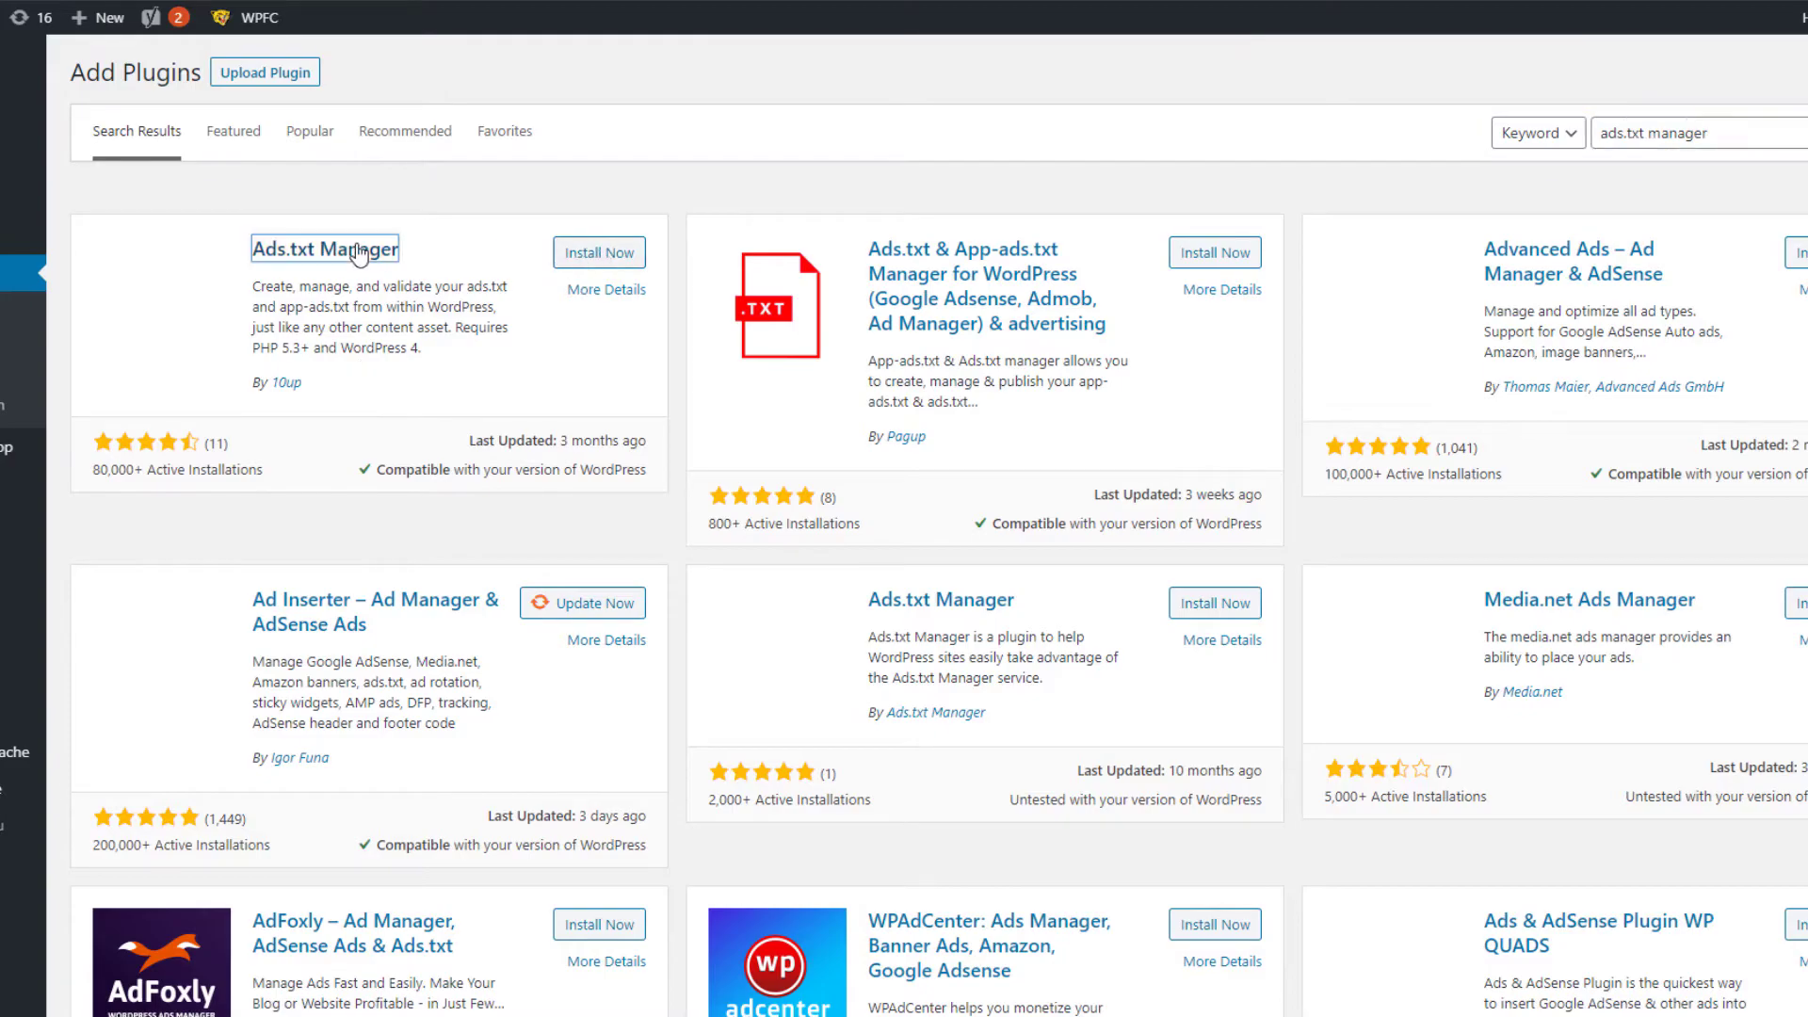
{"action": "left_click", "coordinate": [357, 253]}
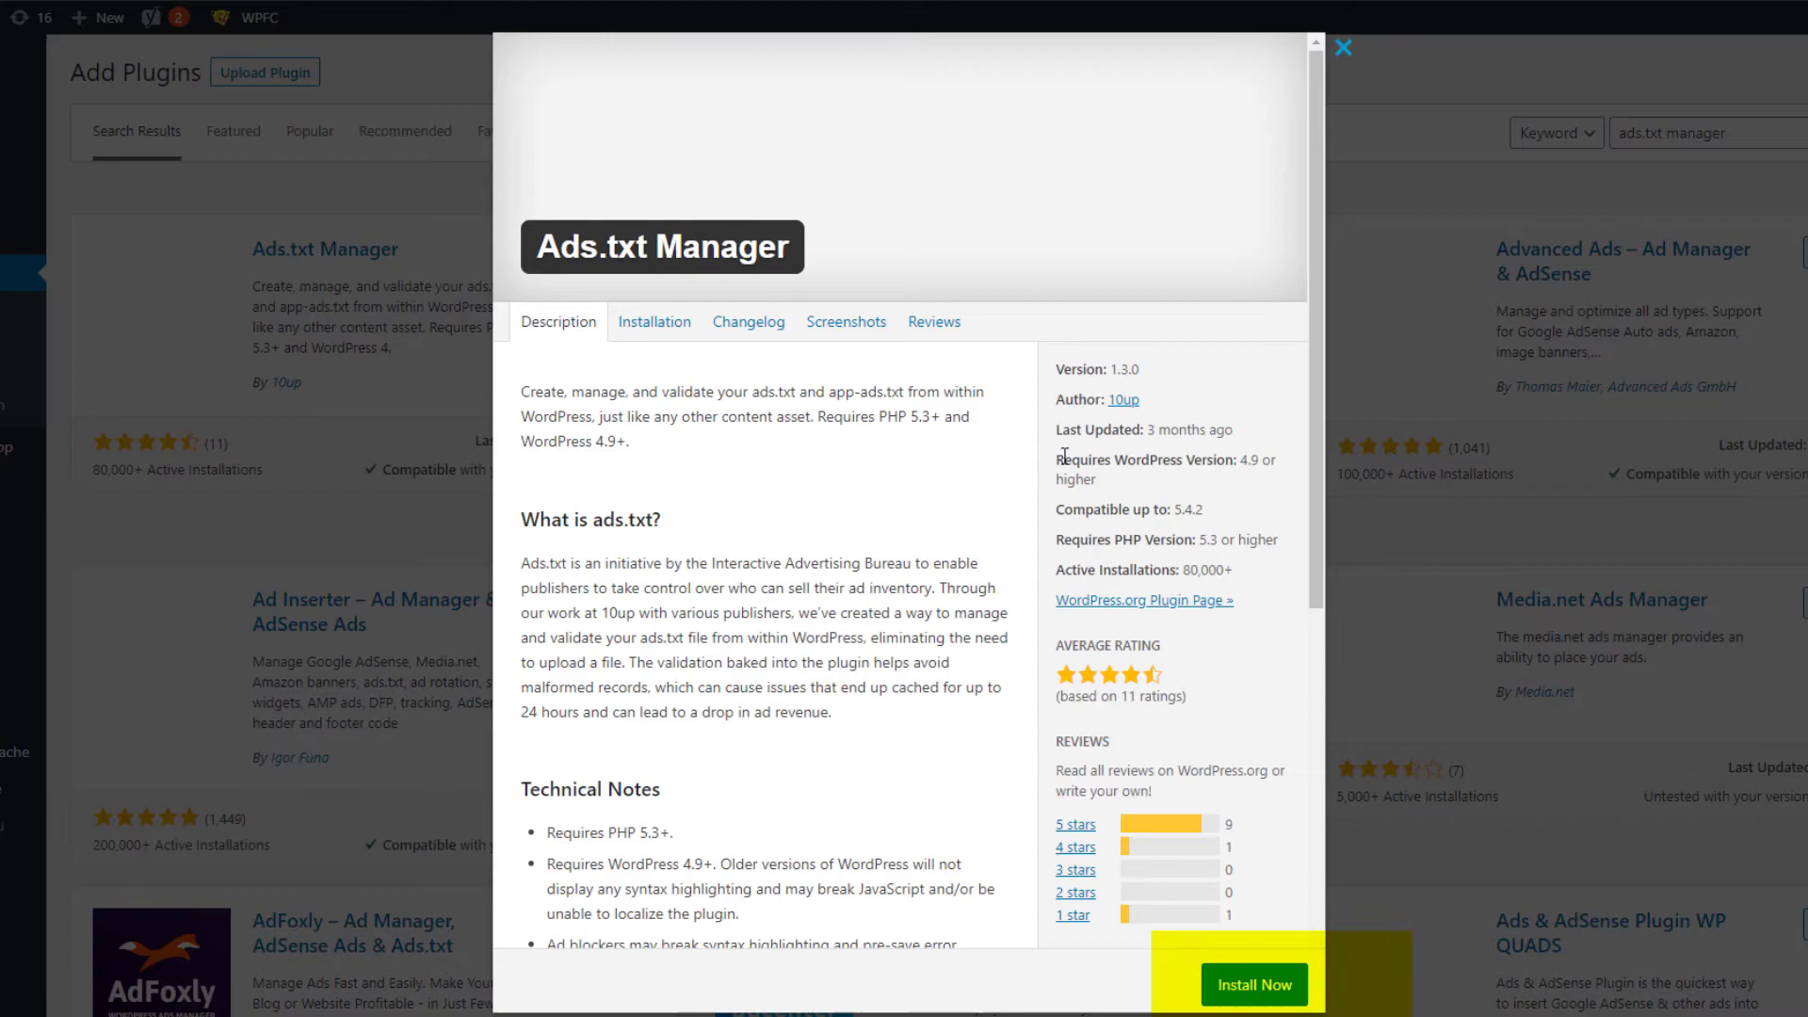
{"action": "scroll", "coordinate": [592, 415], "scroll_direction": "down", "scroll_amount": 1}
{"action": "left_click_drag", "start_coordinate": [786, 480], "coordinate": [555, 481]}
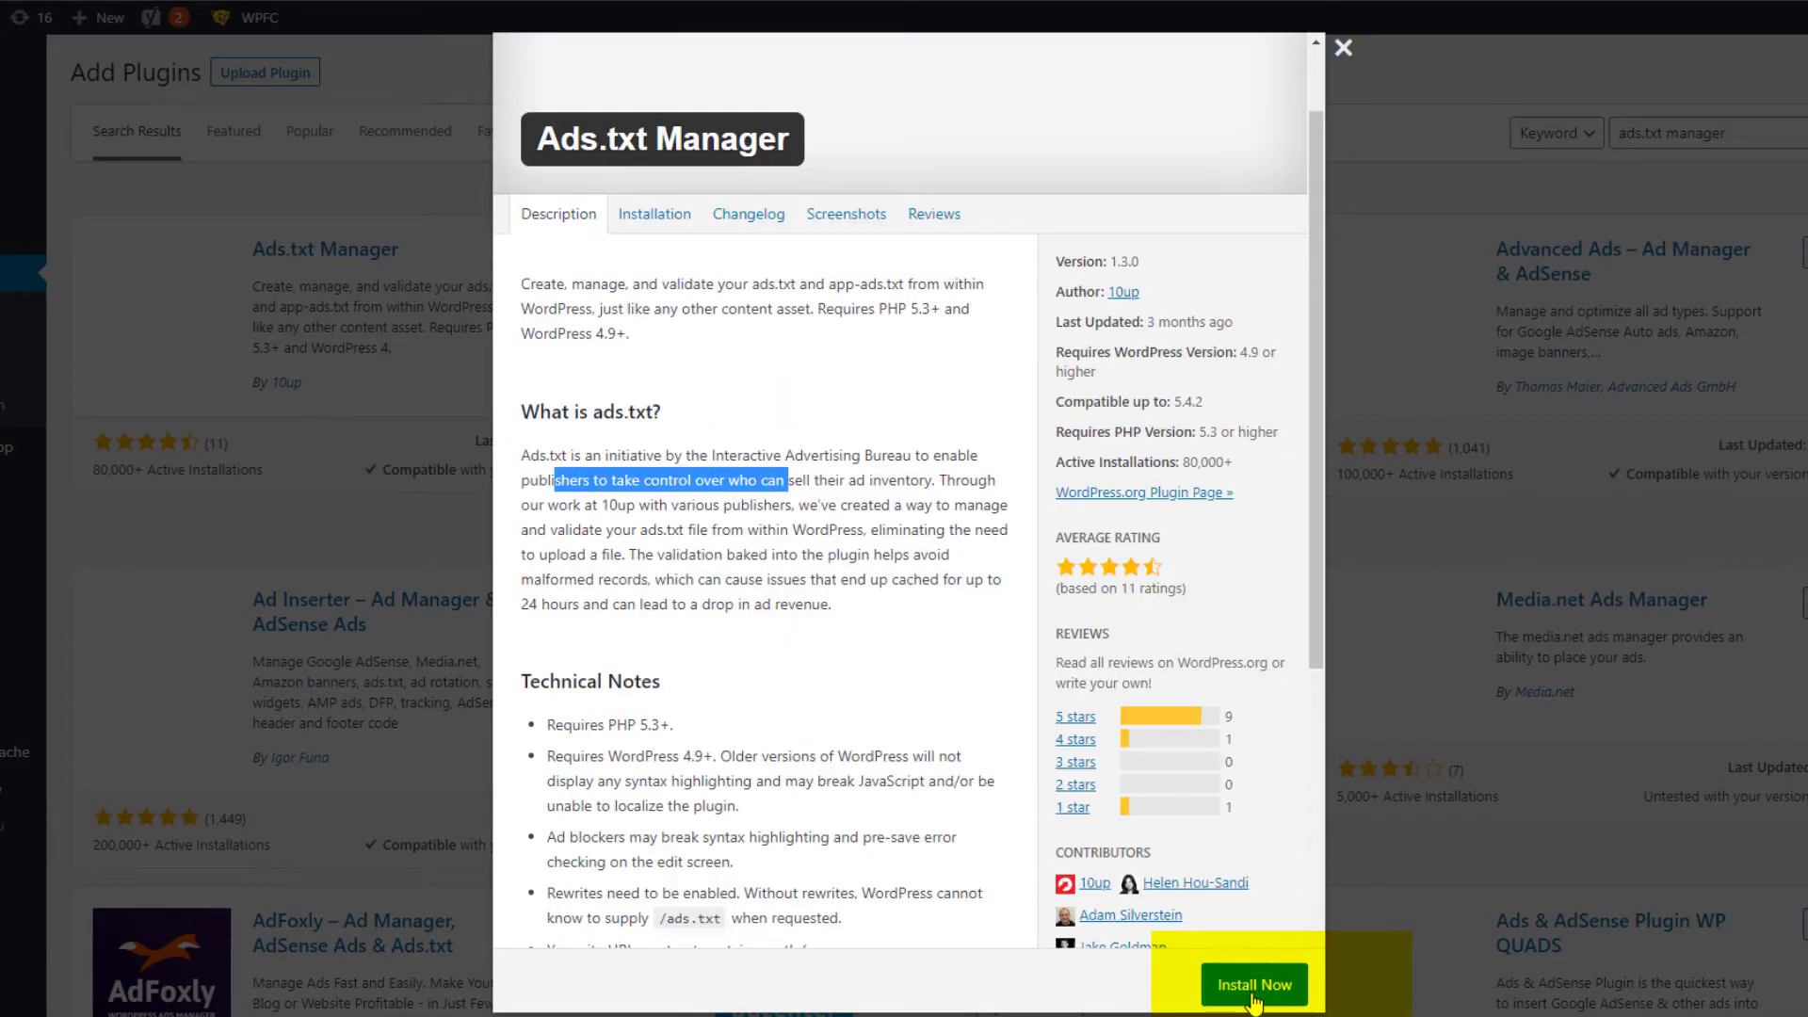
{"action": "left_click", "coordinate": [1258, 985]}
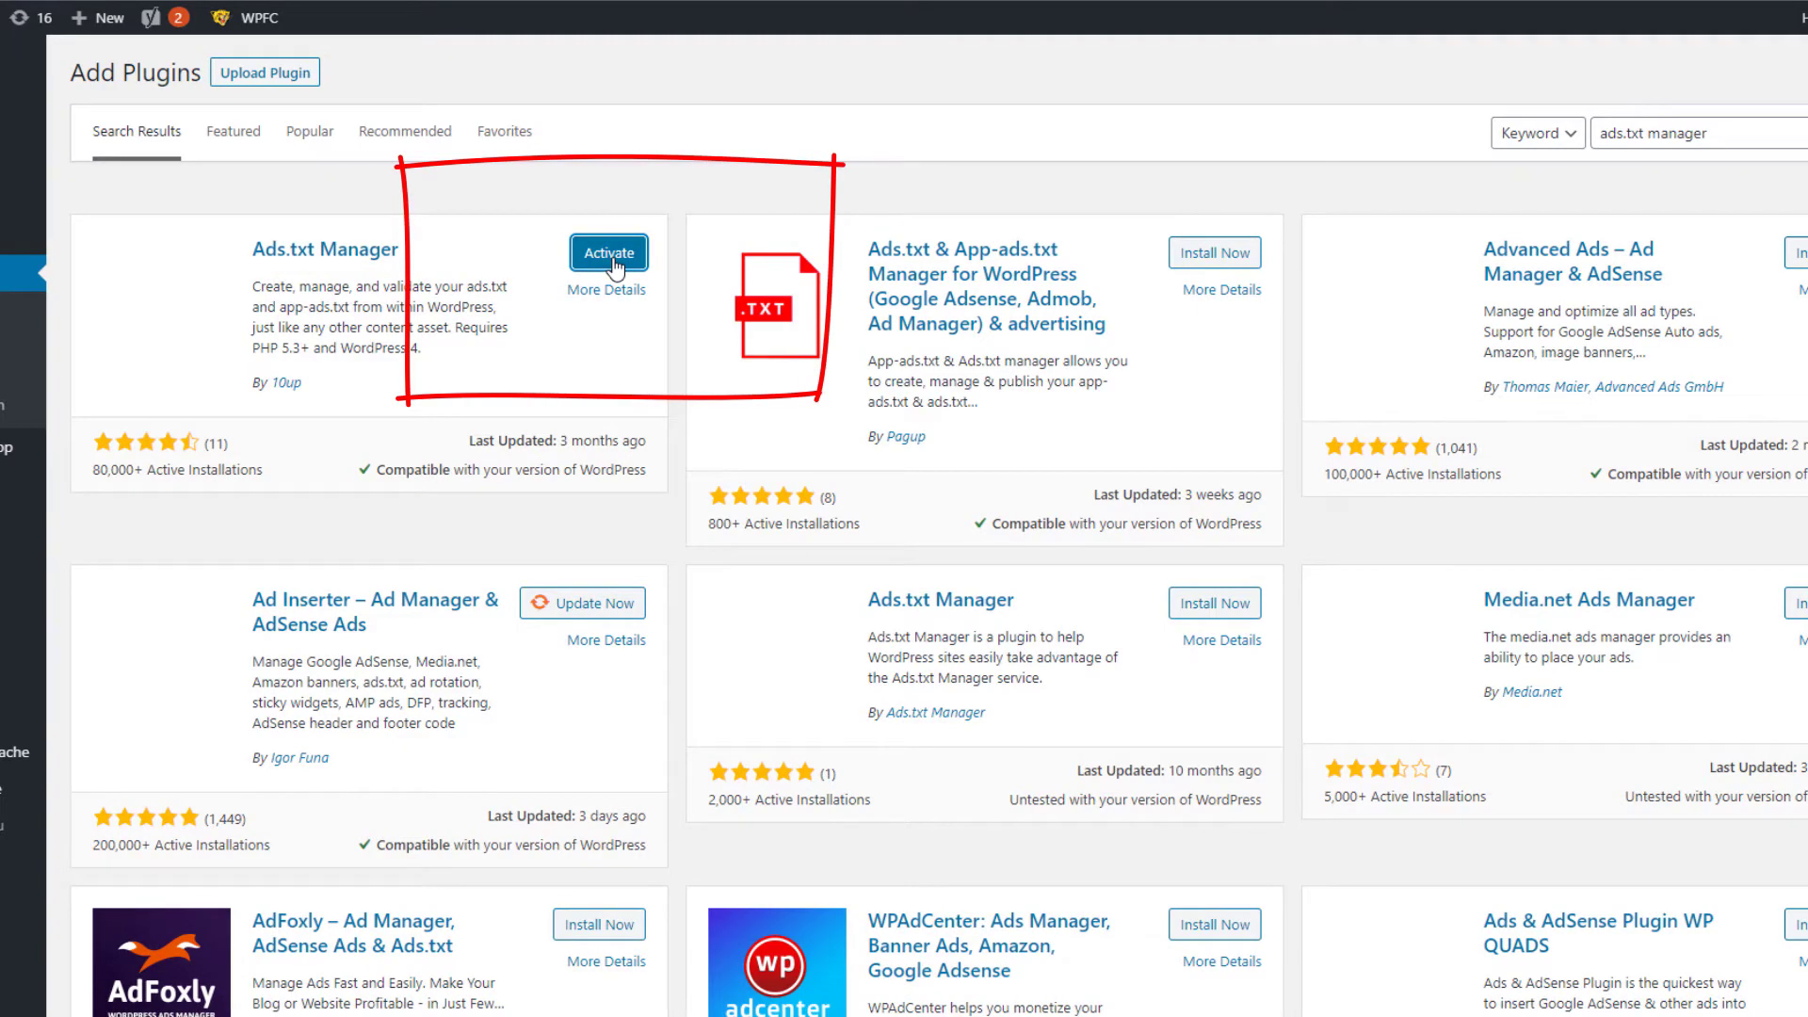
{"action": "left_click", "coordinate": [609, 253]}
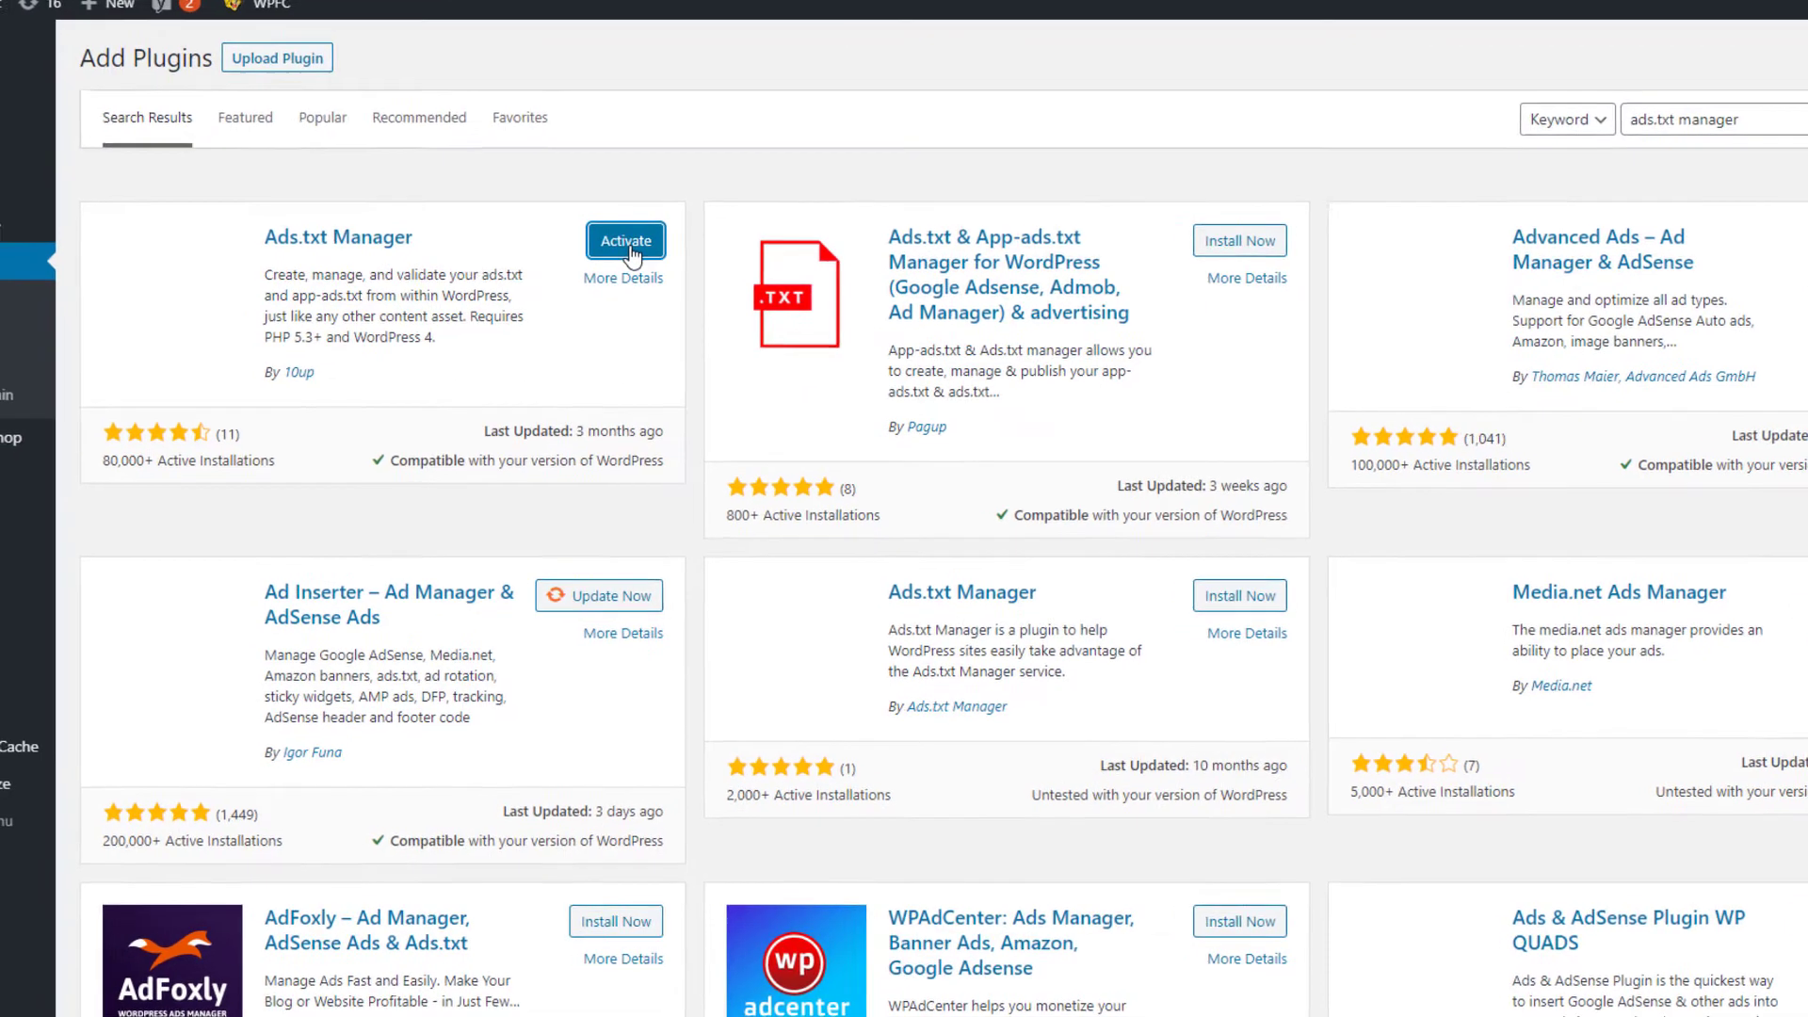
{"action": "scroll", "coordinate": [920, 53], "scroll_direction": "down", "scroll_amount": 1}
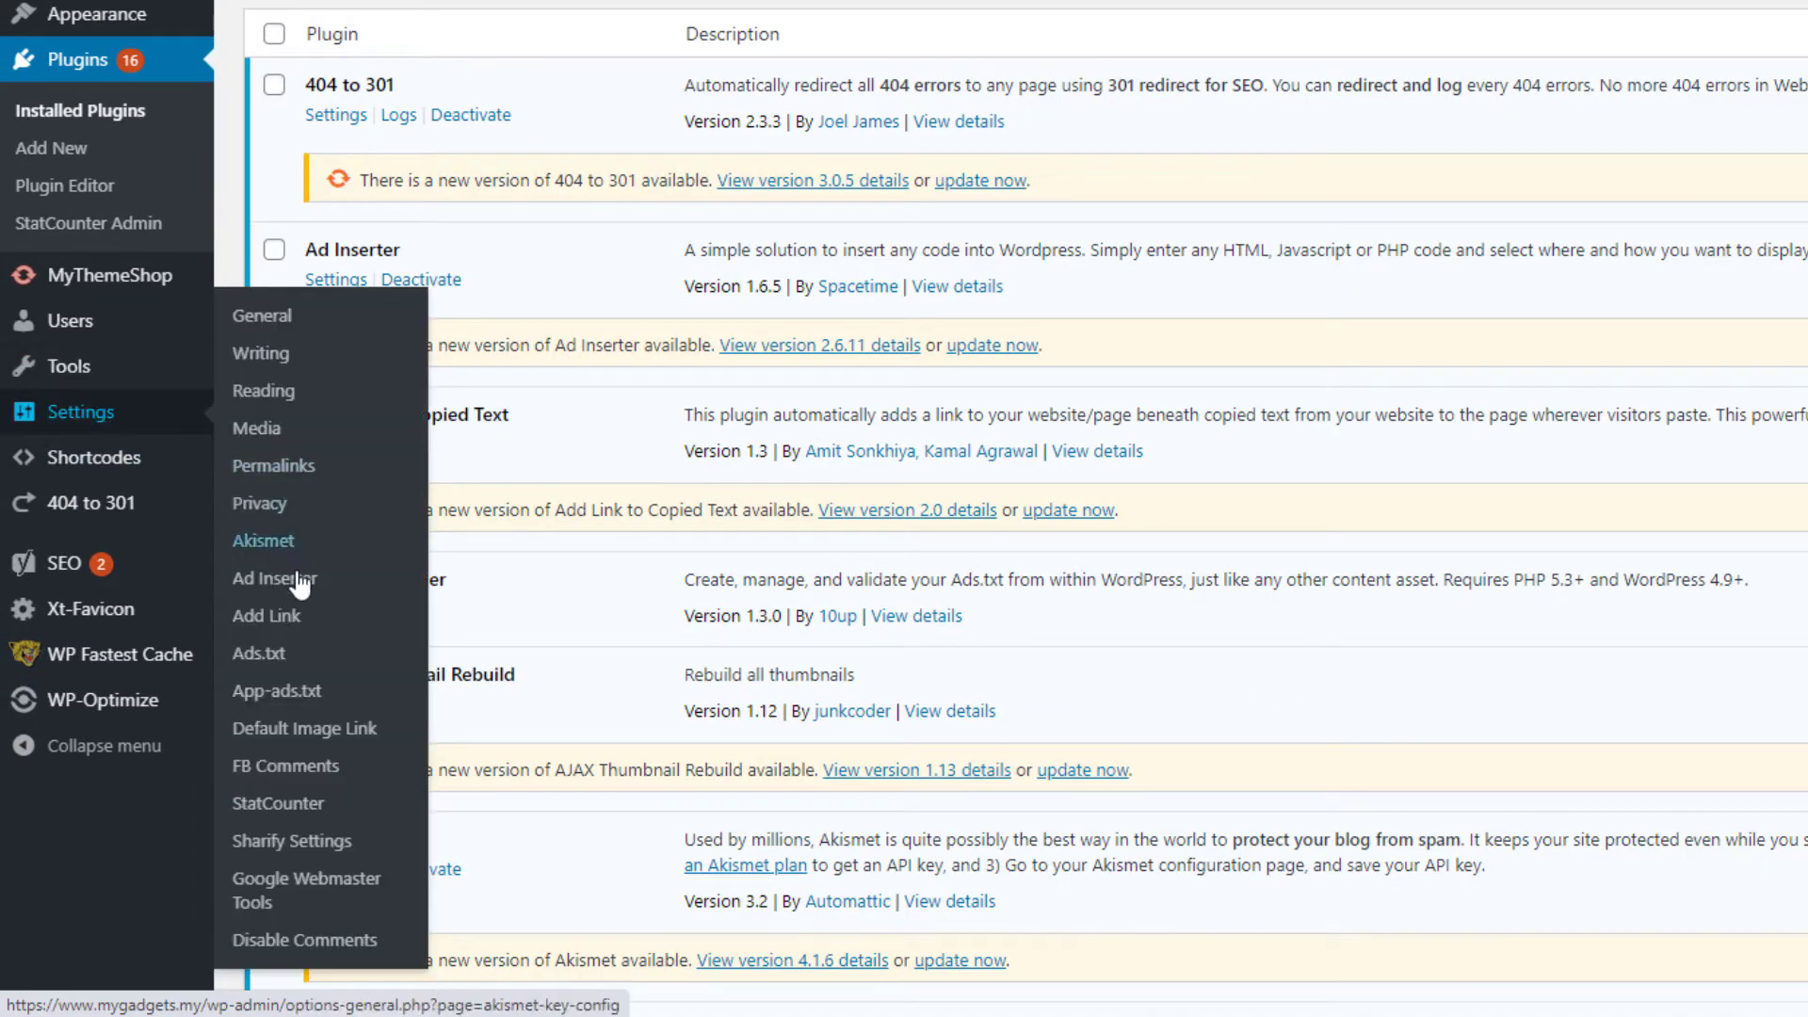
- Open Settings > Ads.txt and place the cursor in the empty ads.txt text area
{"action": "left_click", "coordinate": [310, 650]}
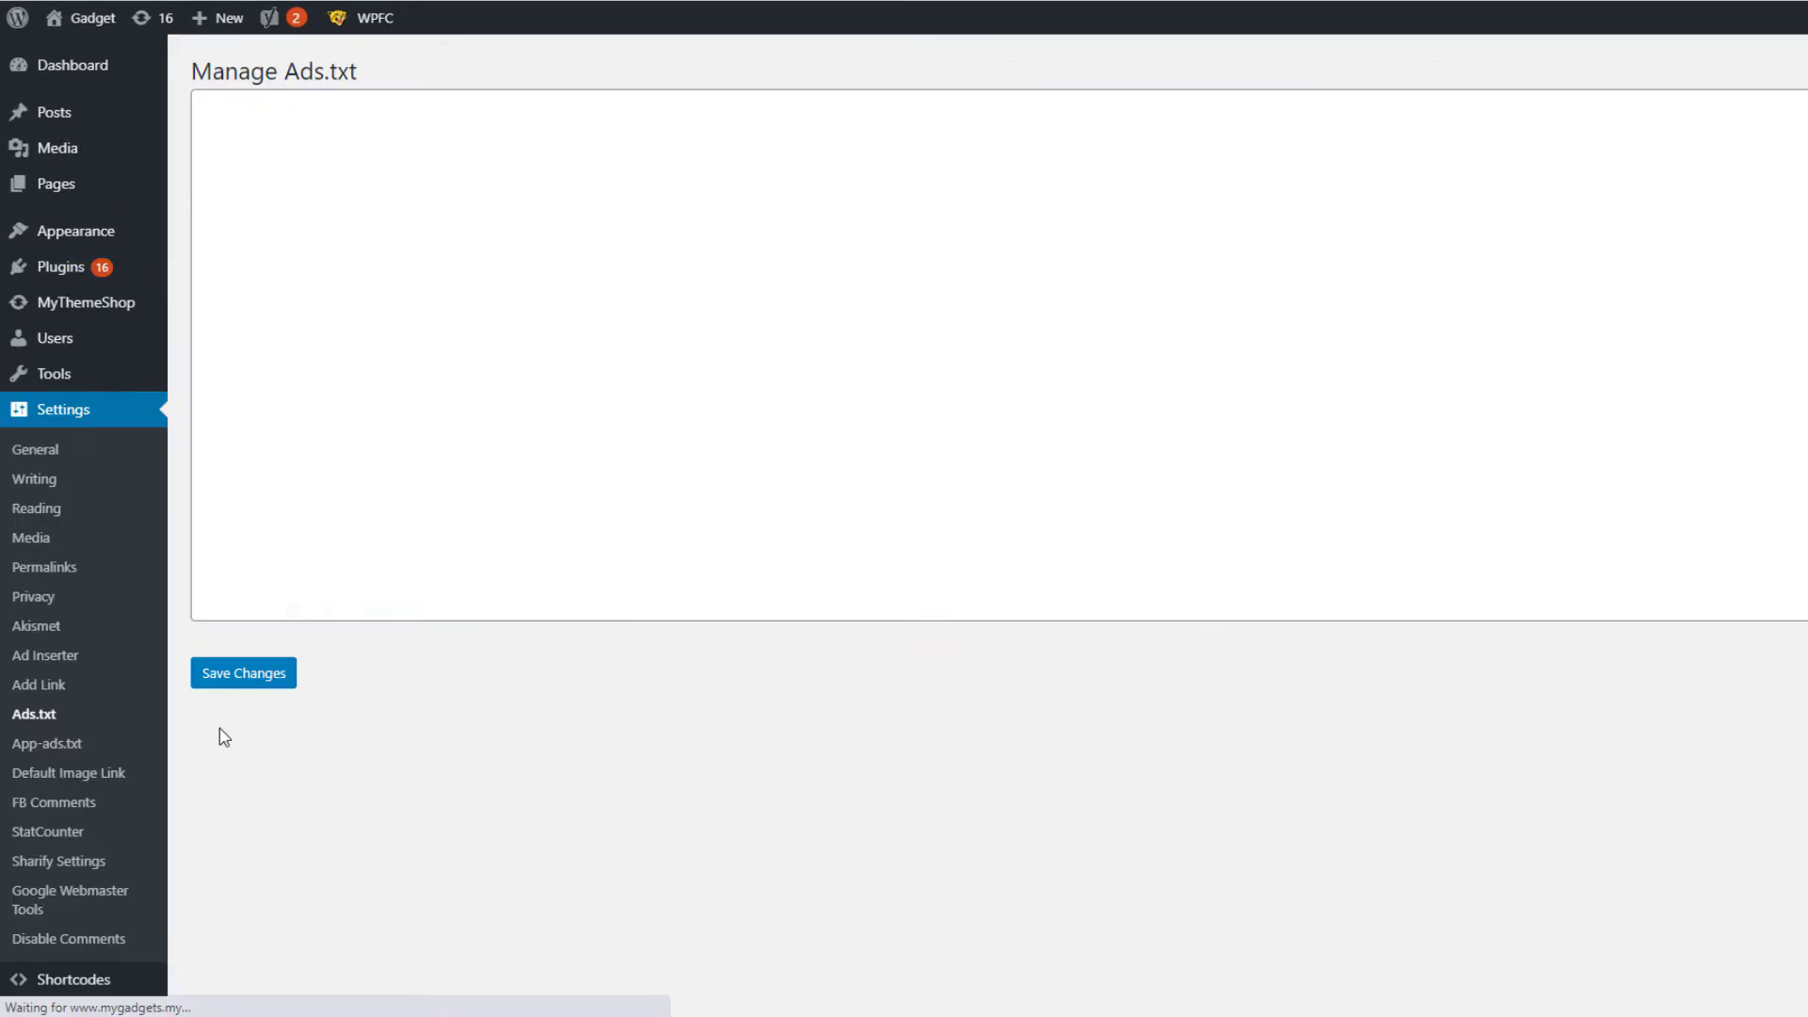
{"action": "left_click", "coordinate": [631, 472]}
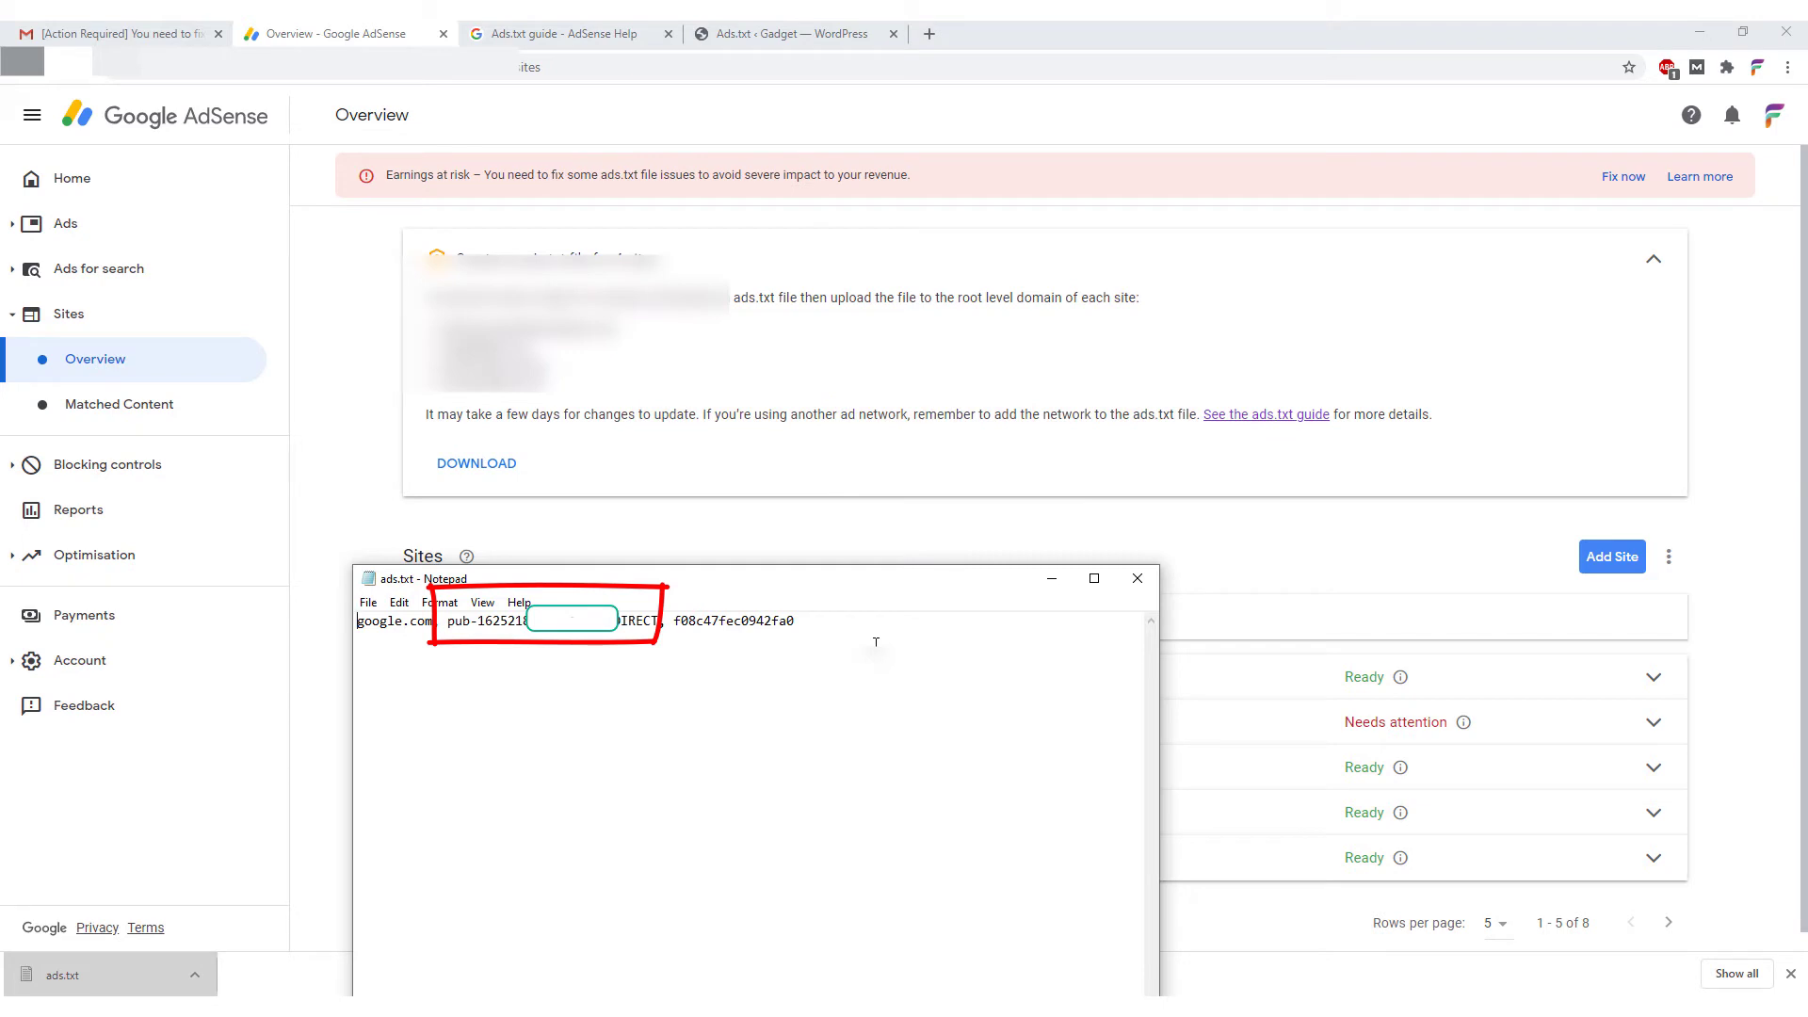
- Download ads.txt from the AdSense Sites overview and select its google.com publisher line
{"action": "left_click", "coordinate": [470, 462]}
{"action": "left_click_drag", "start_coordinate": [796, 619], "coordinate": [358, 620]}
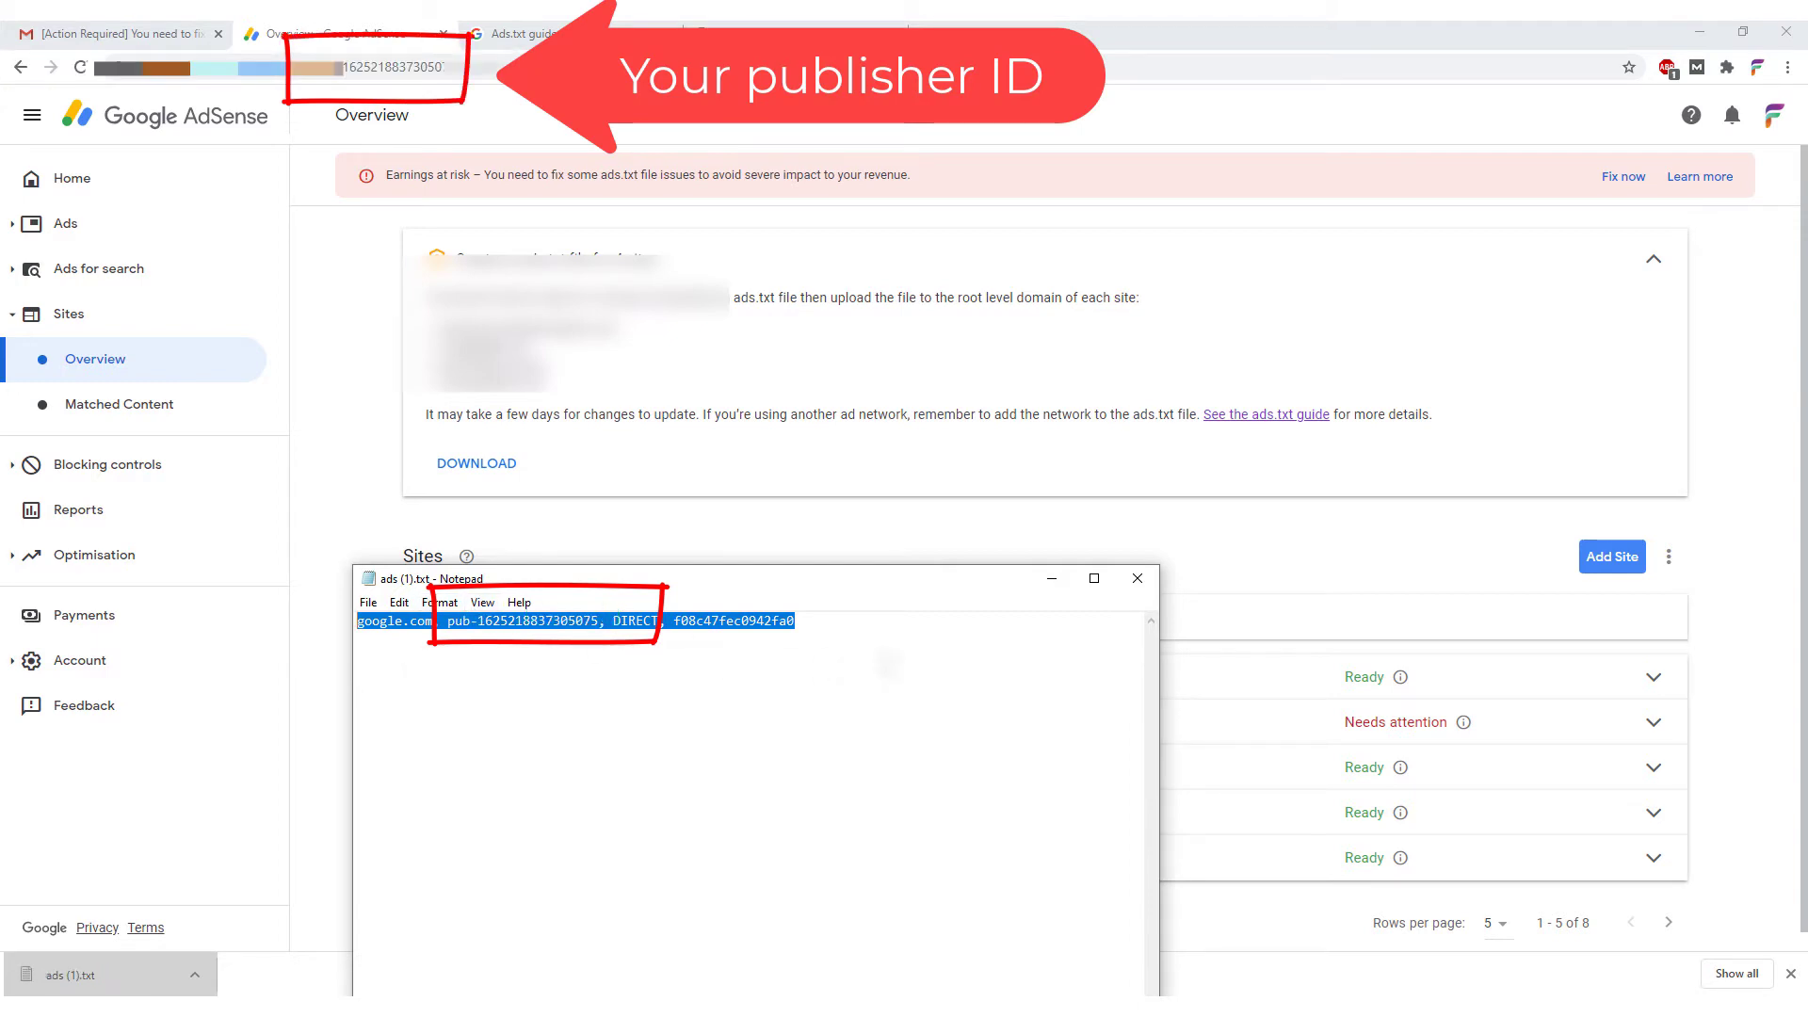
- Paste the publisher line into the WordPress Ads.txt editor, save it, and delete the page cache
{"action": "left_click", "coordinate": [931, 504]}
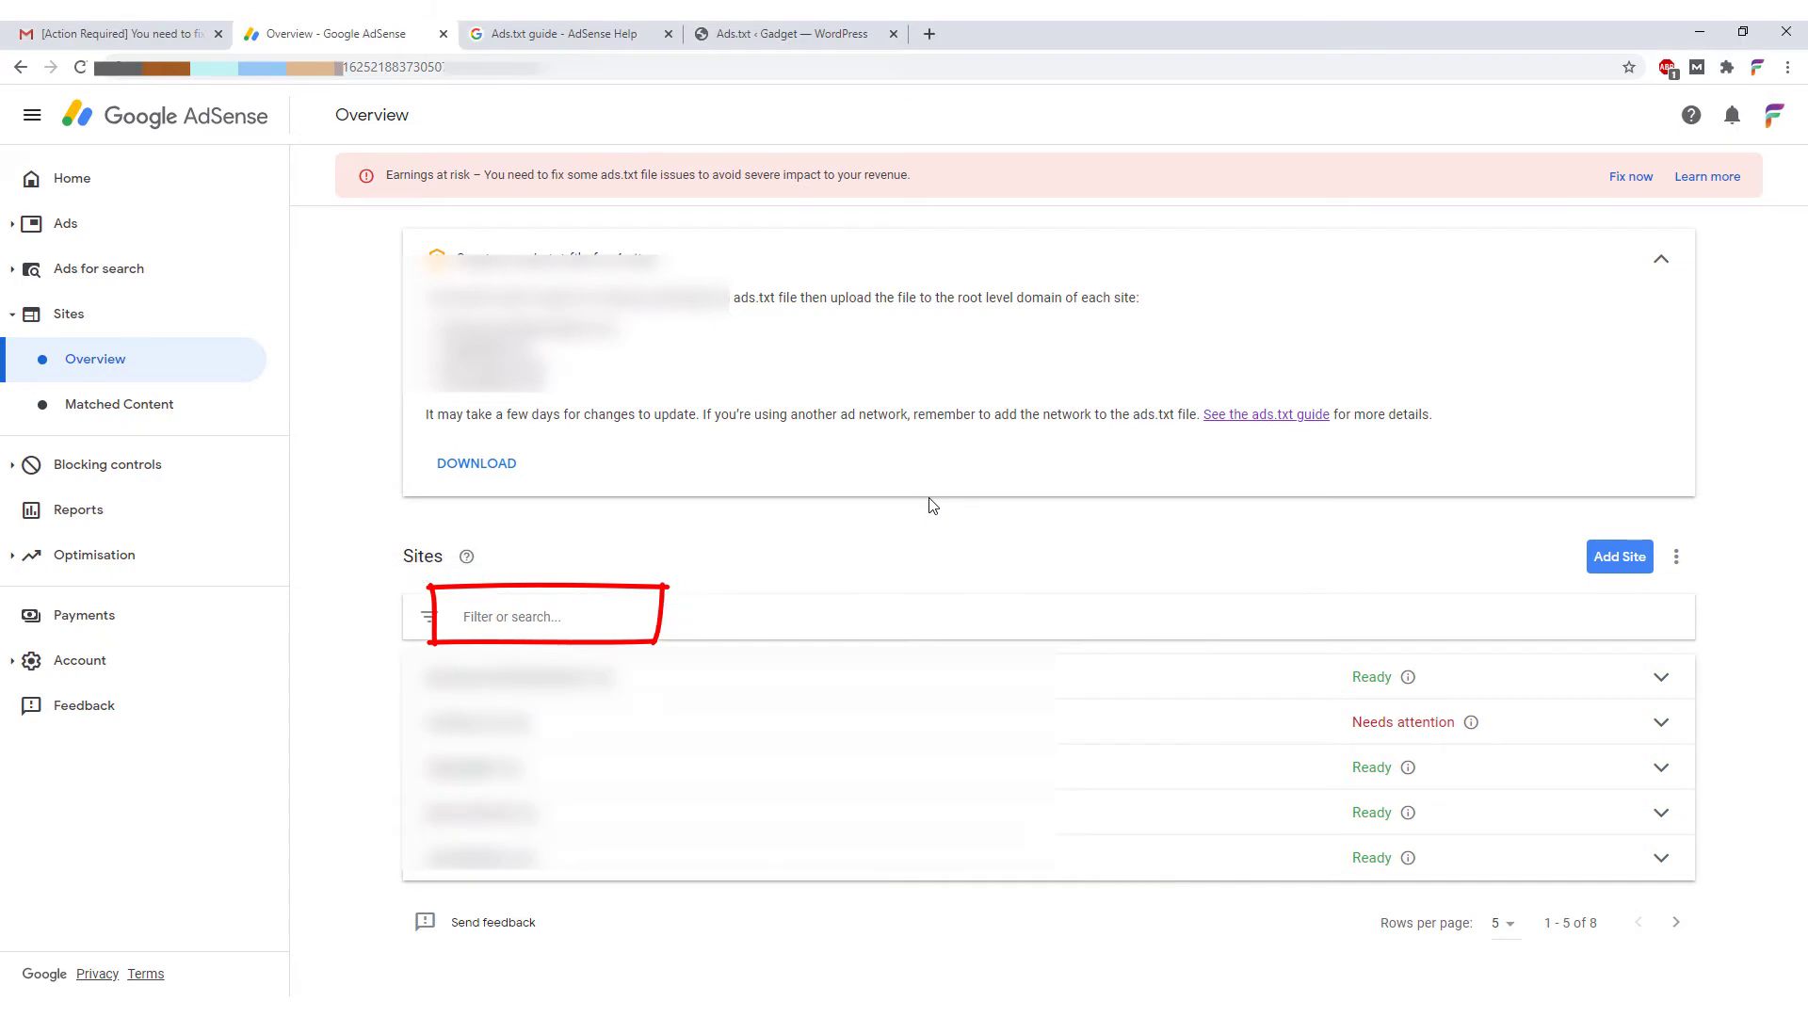
{"action": "left_click", "coordinate": [816, 36]}
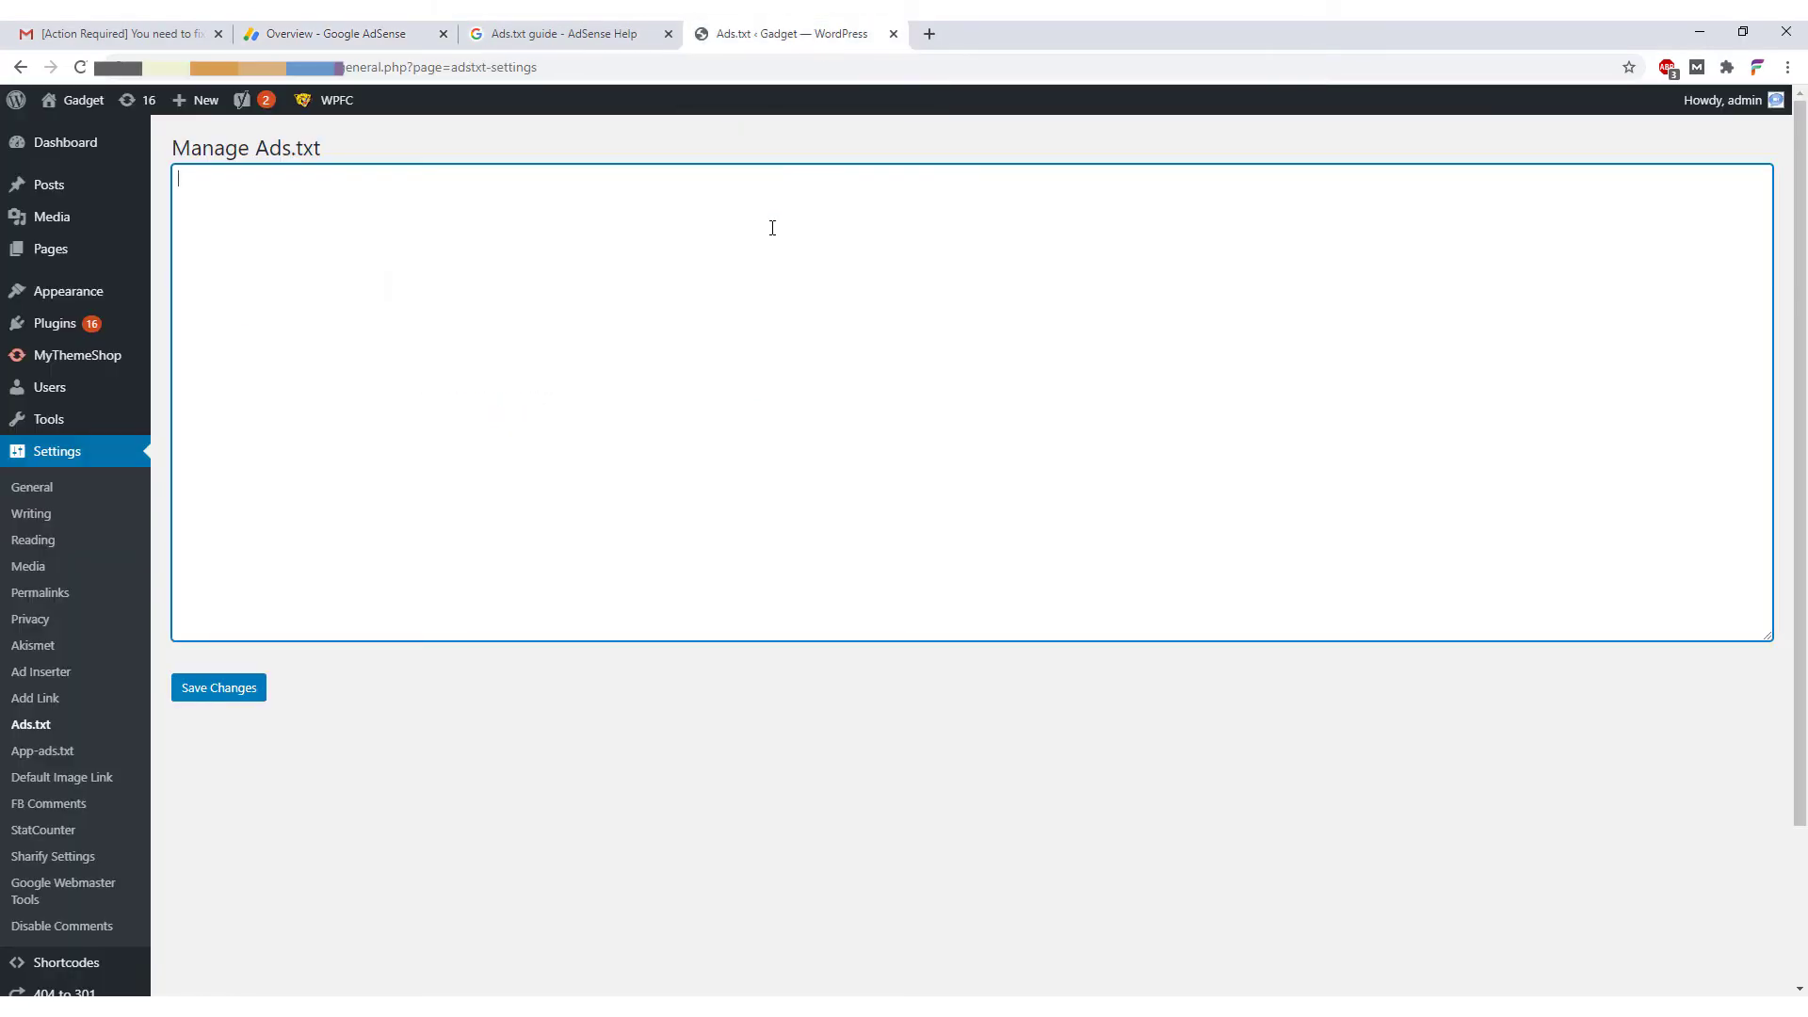
{"action": "key", "text": "ctrl+v"}
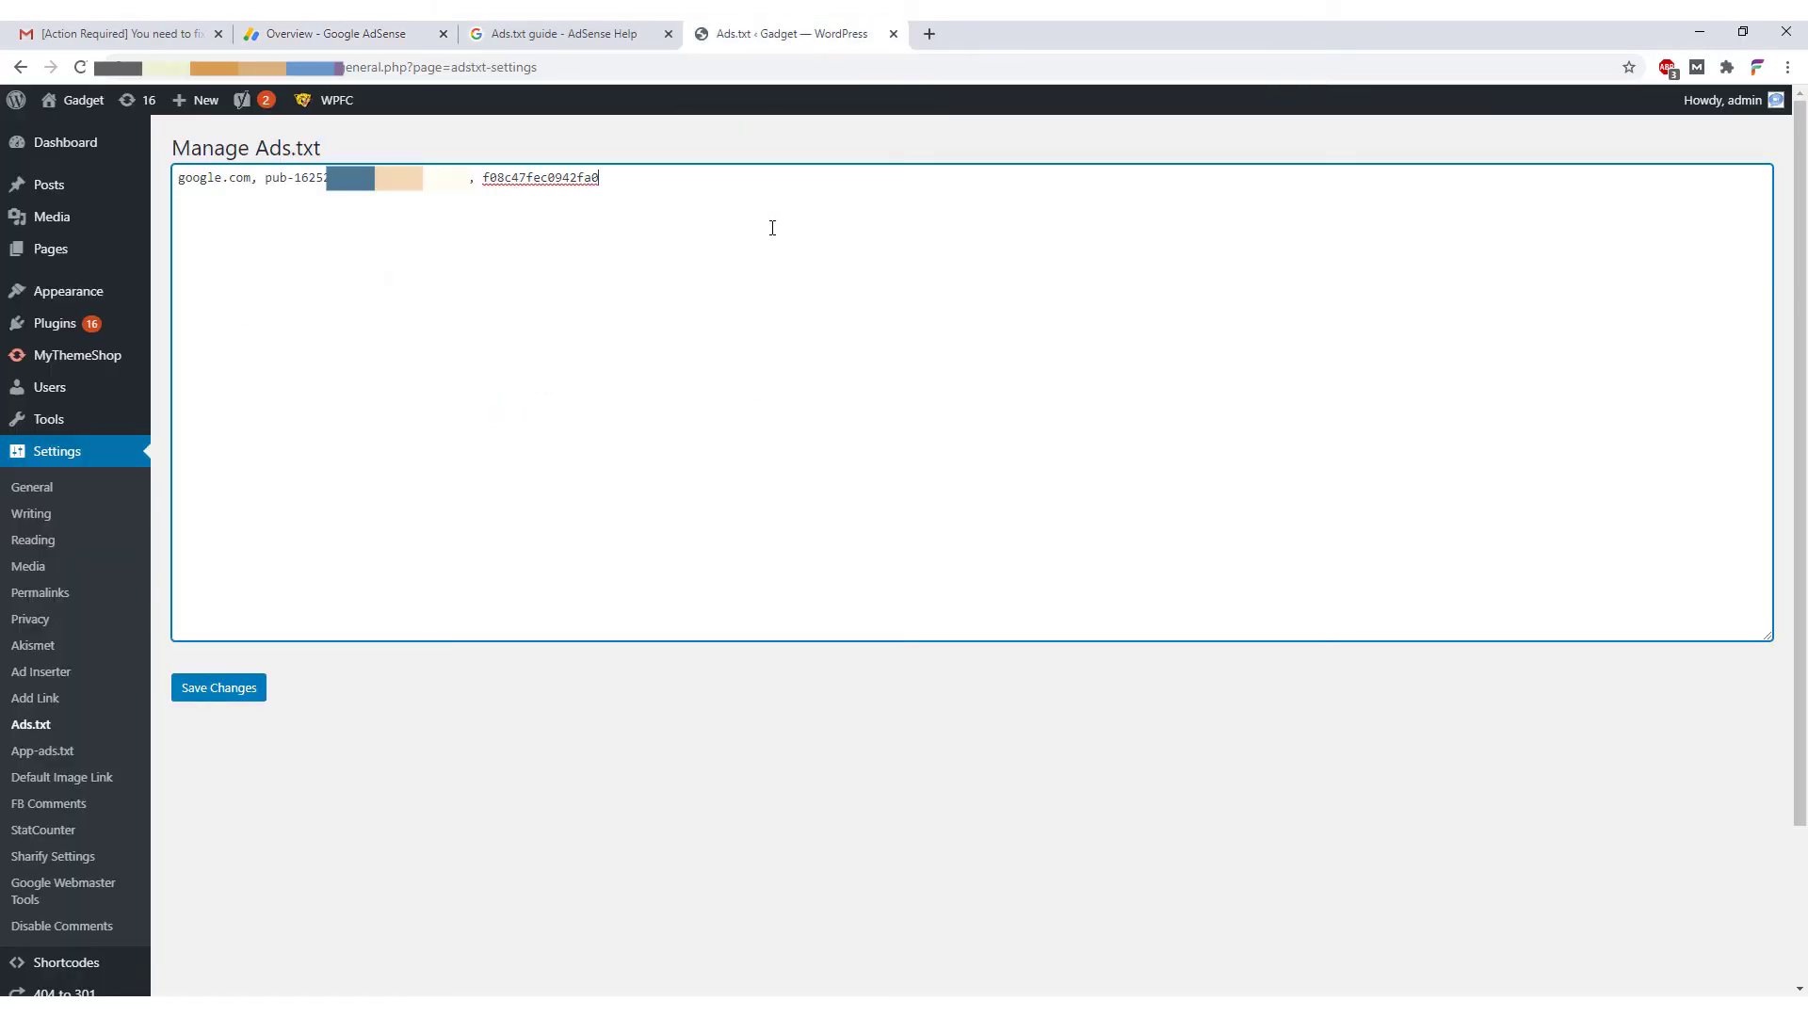
{"action": "left_click", "coordinate": [203, 701]}
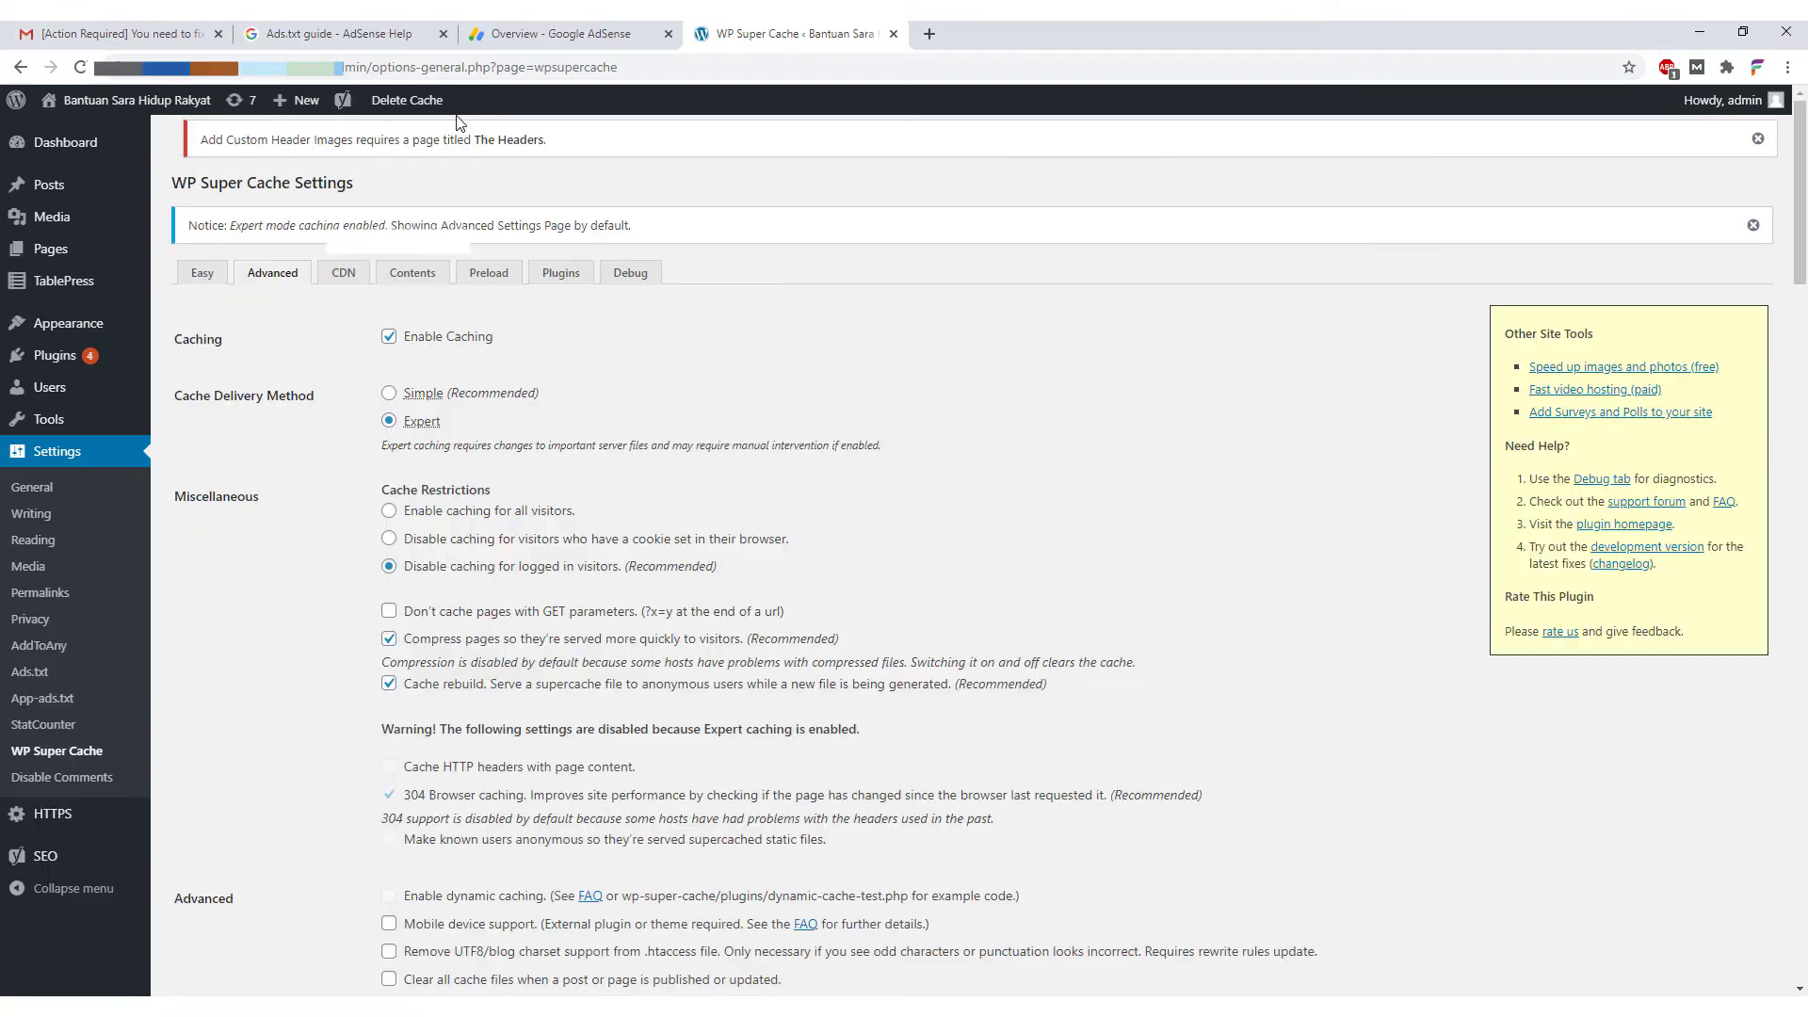
{"action": "left_click", "coordinate": [395, 107]}
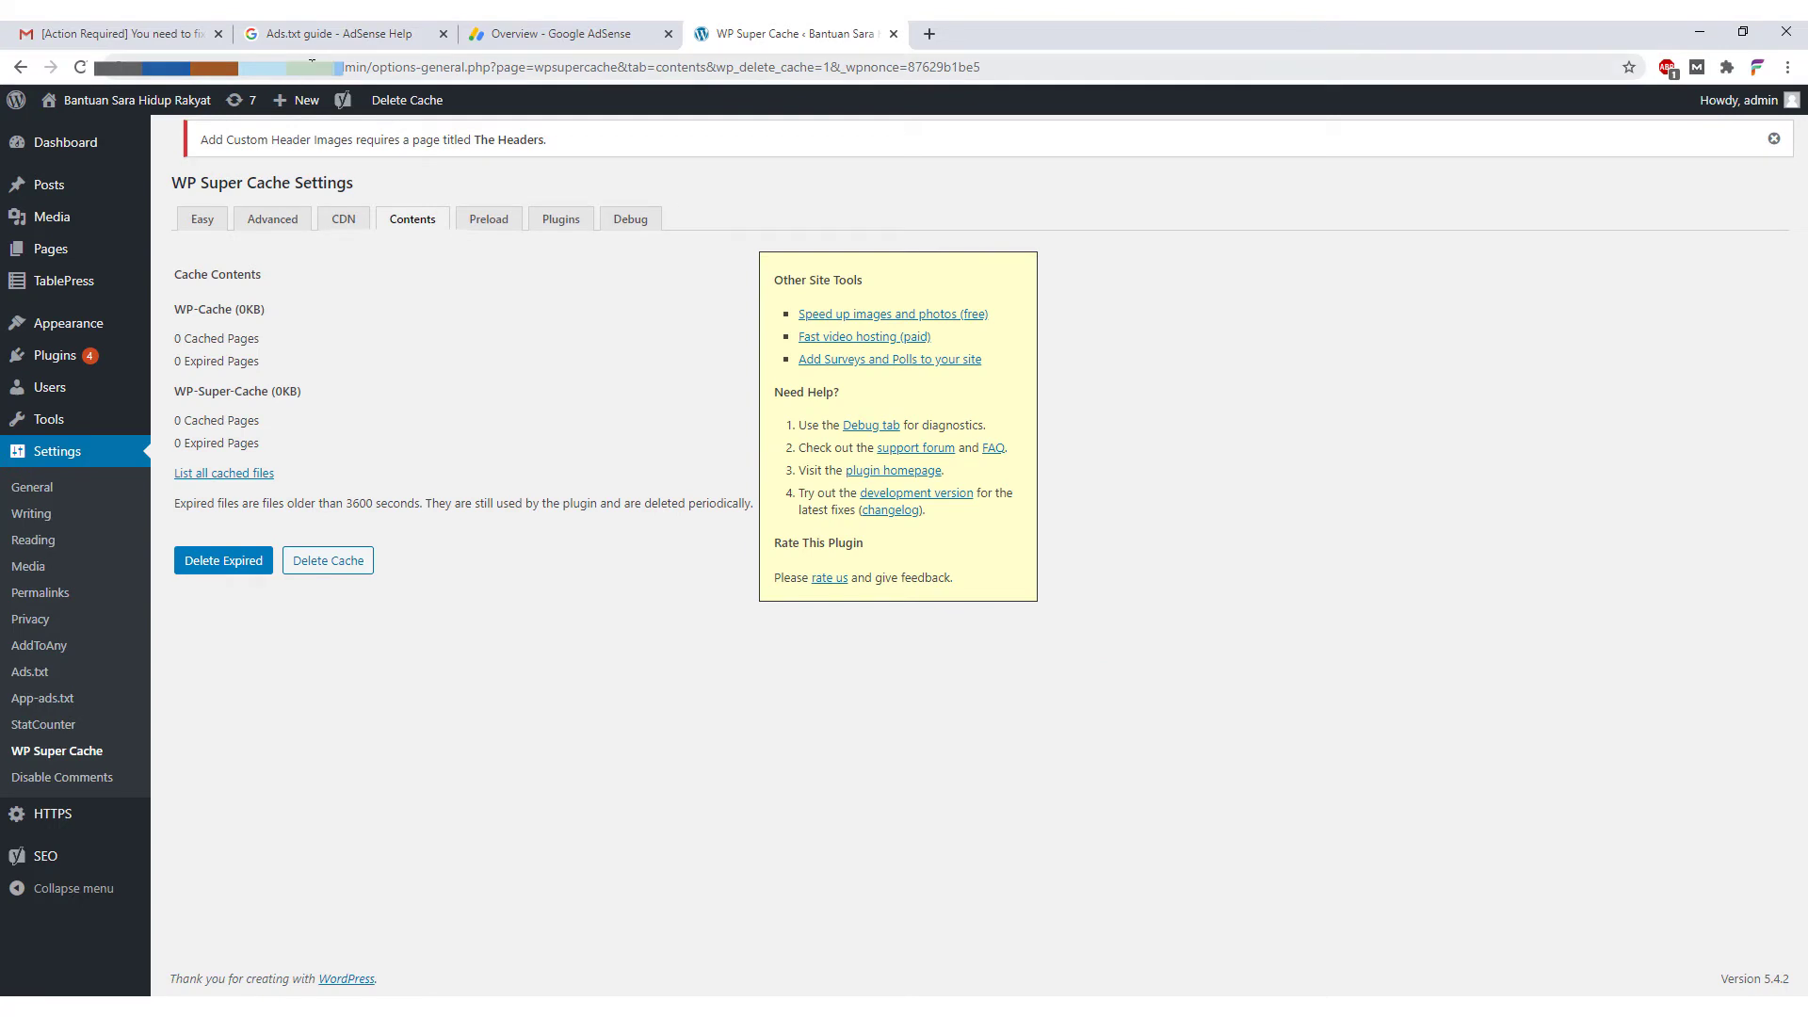
- Load yourdomain.com/ads.txt and select the publisher line shown on the page
{"action": "key", "text": "ctrl+l"}
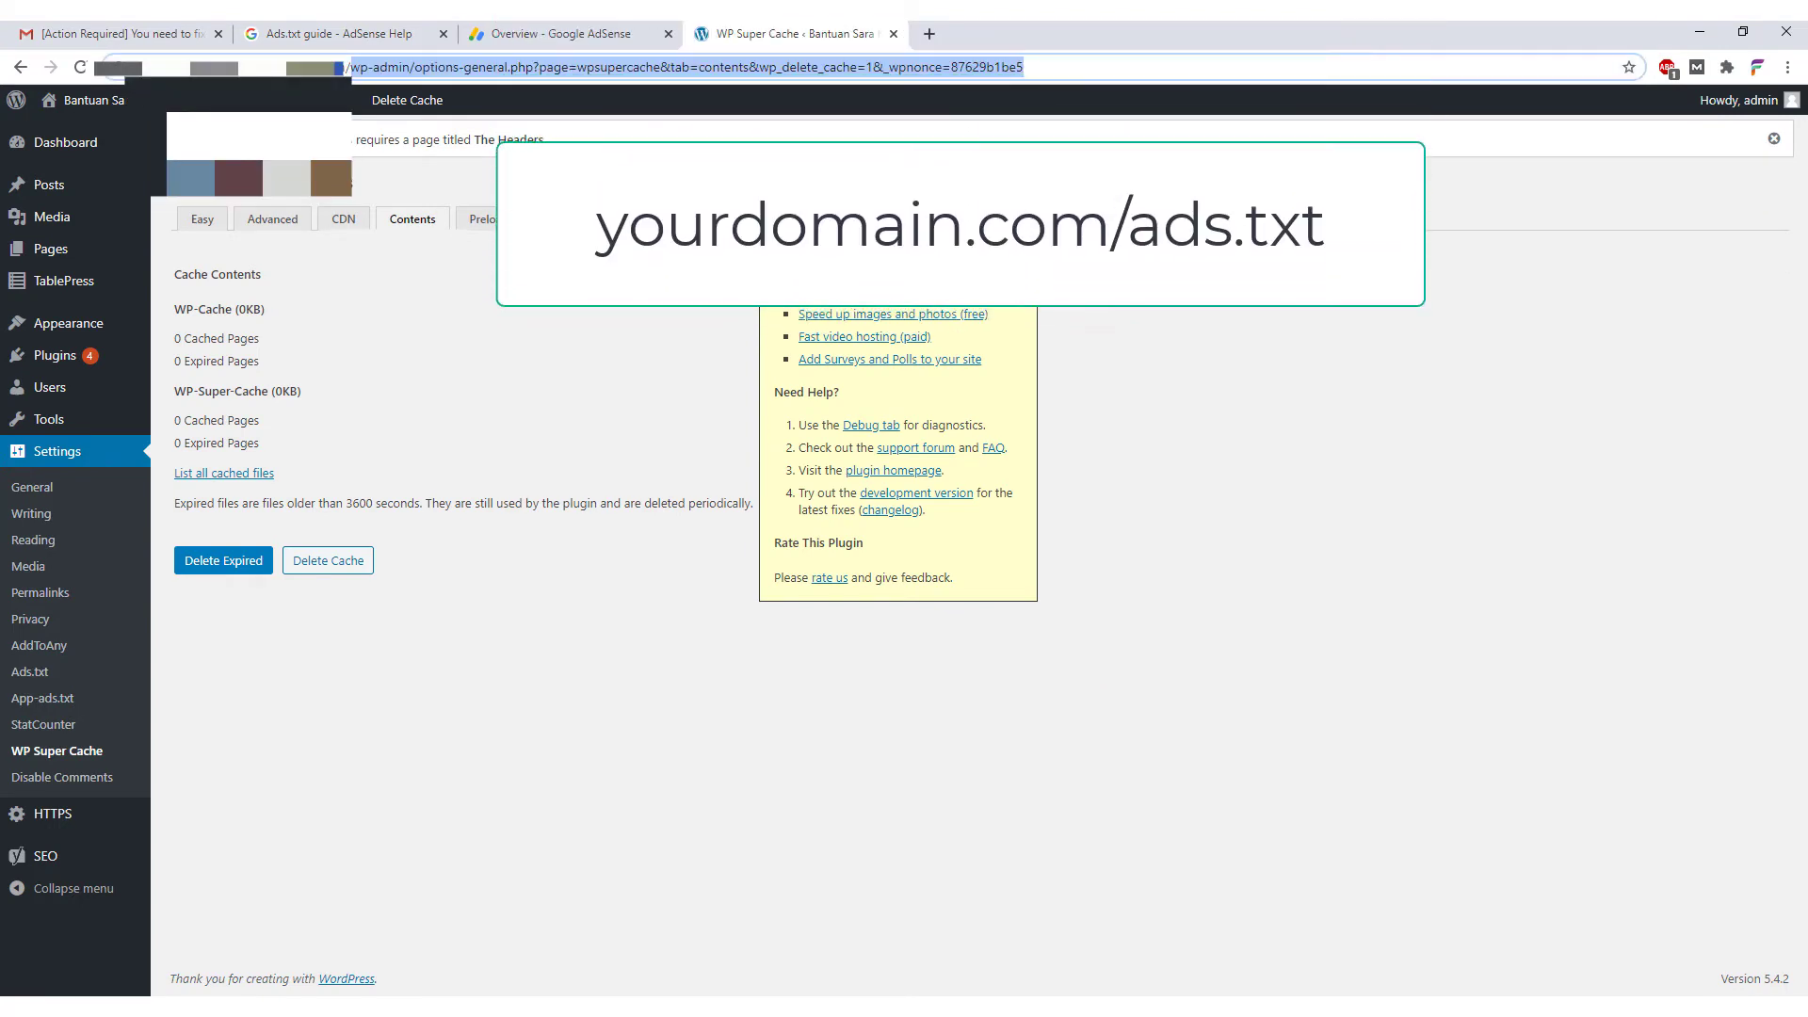
{"action": "type", "text": "bantuansarahidupprakyat.com"}
{"action": "type", "text": "/ads.txt"}
{"action": "key", "text": "Return"}
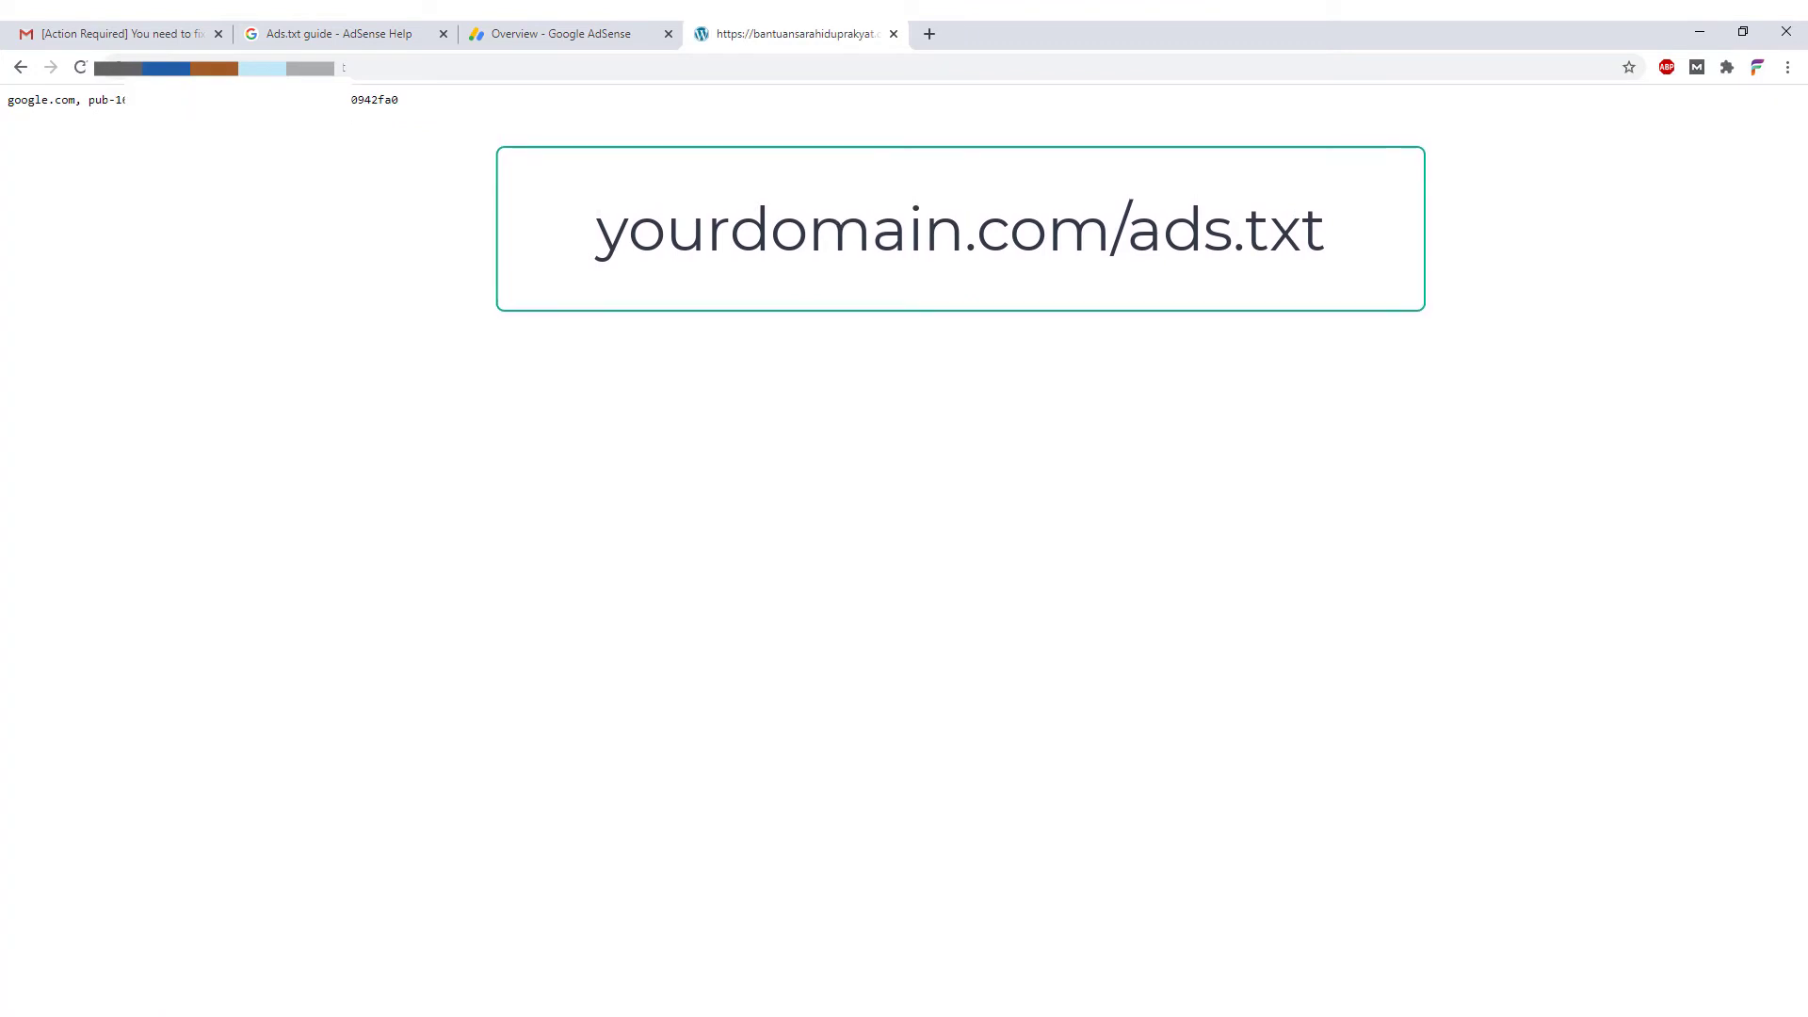
{"action": "key", "text": "ctrl+a"}
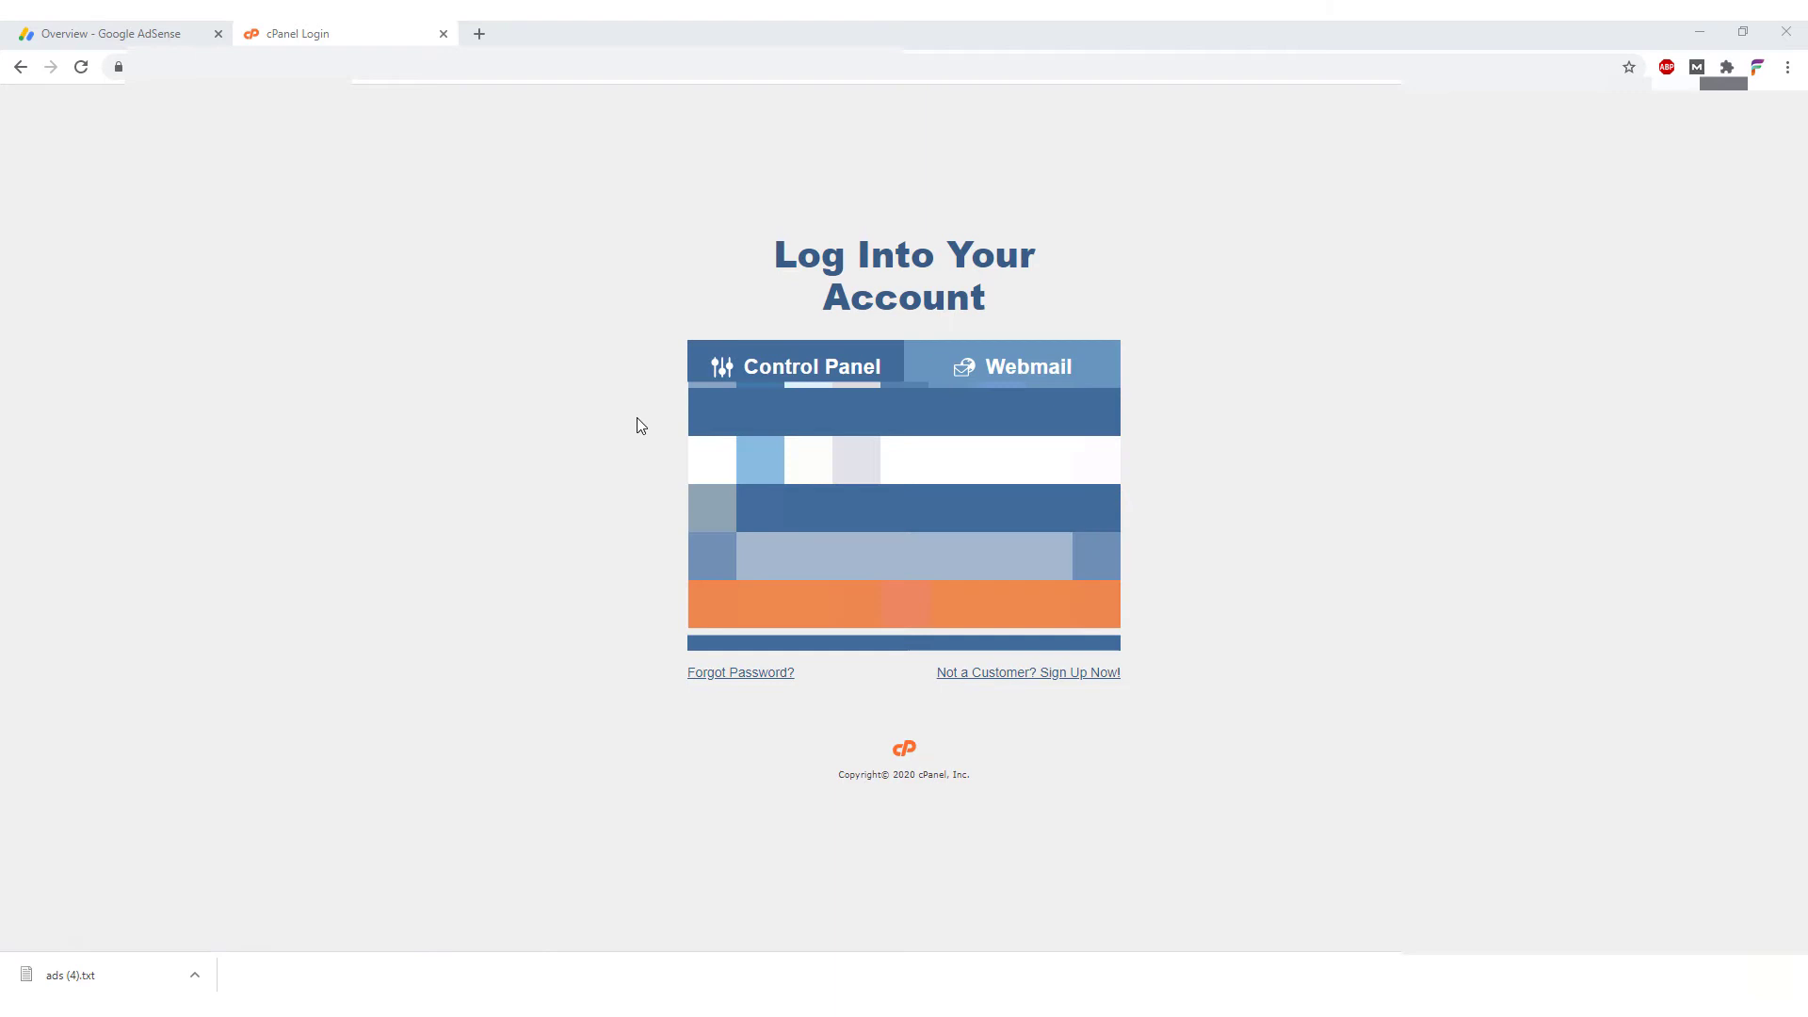
- Sign in to cPanel and go to File Manager's website root folder
{"action": "left_click", "coordinate": [636, 425]}
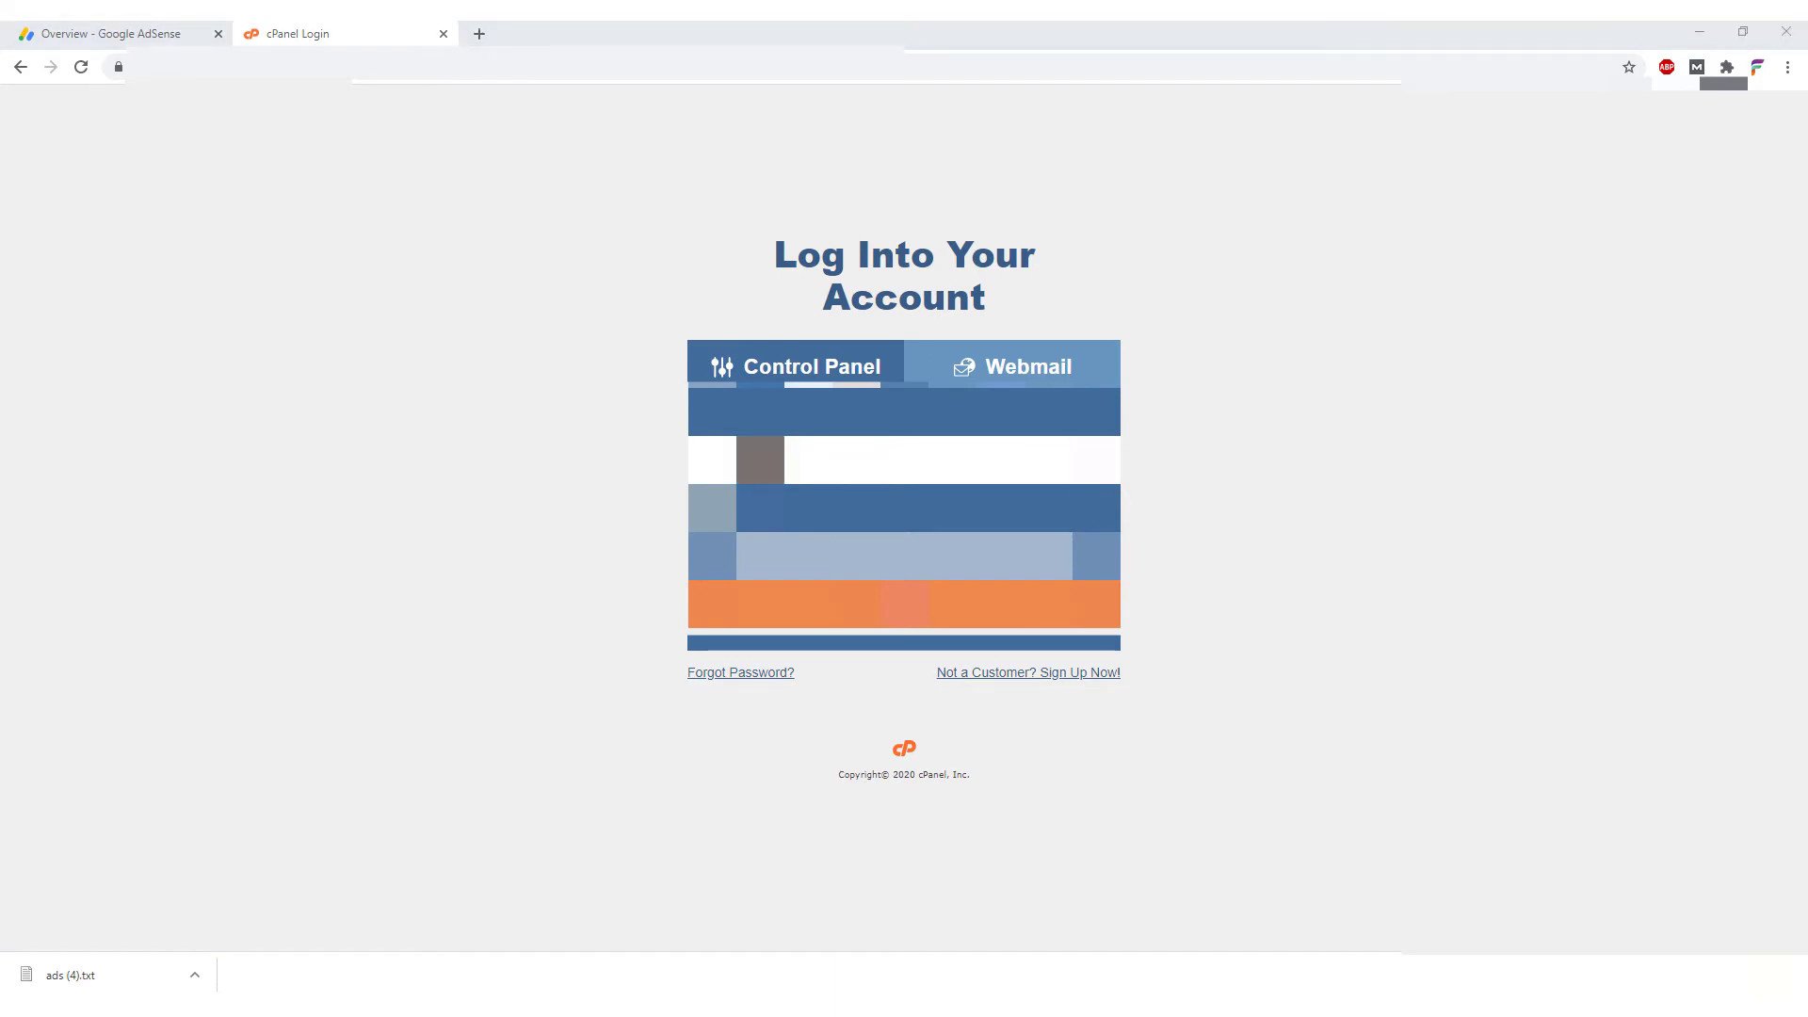
{"action": "left_click", "coordinate": [854, 604]}
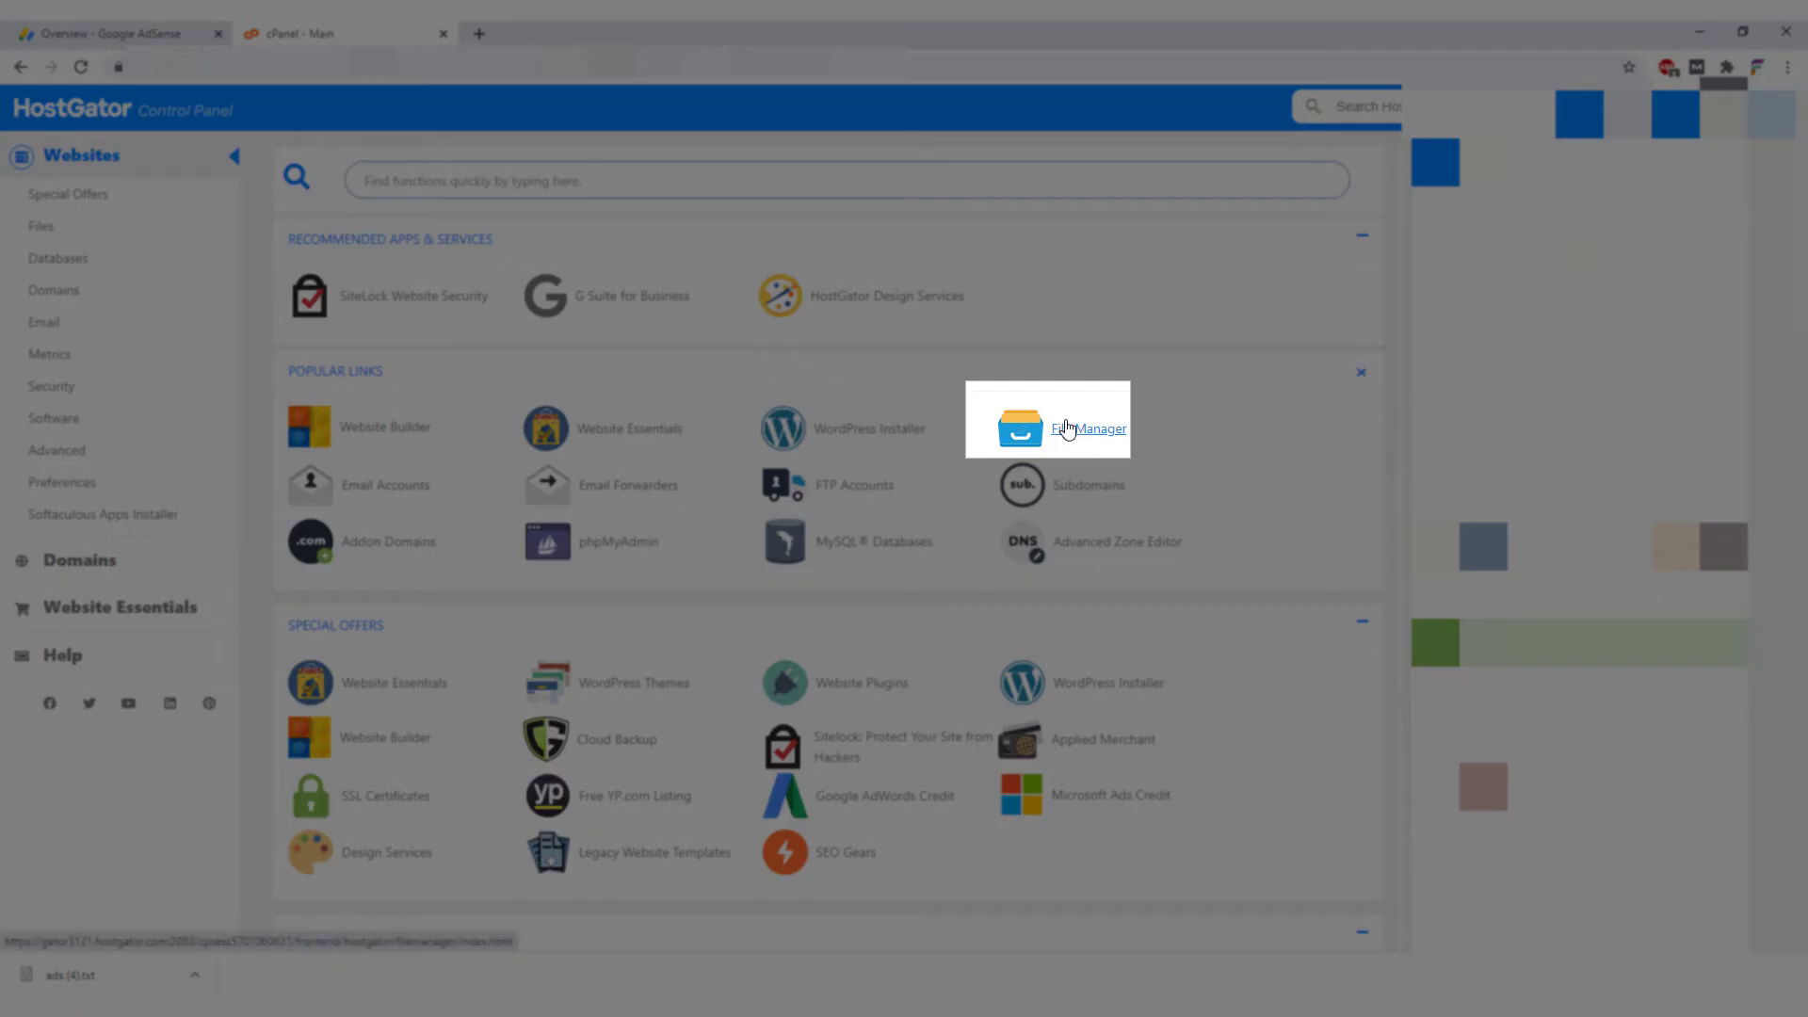
{"action": "left_click", "coordinate": [1067, 428]}
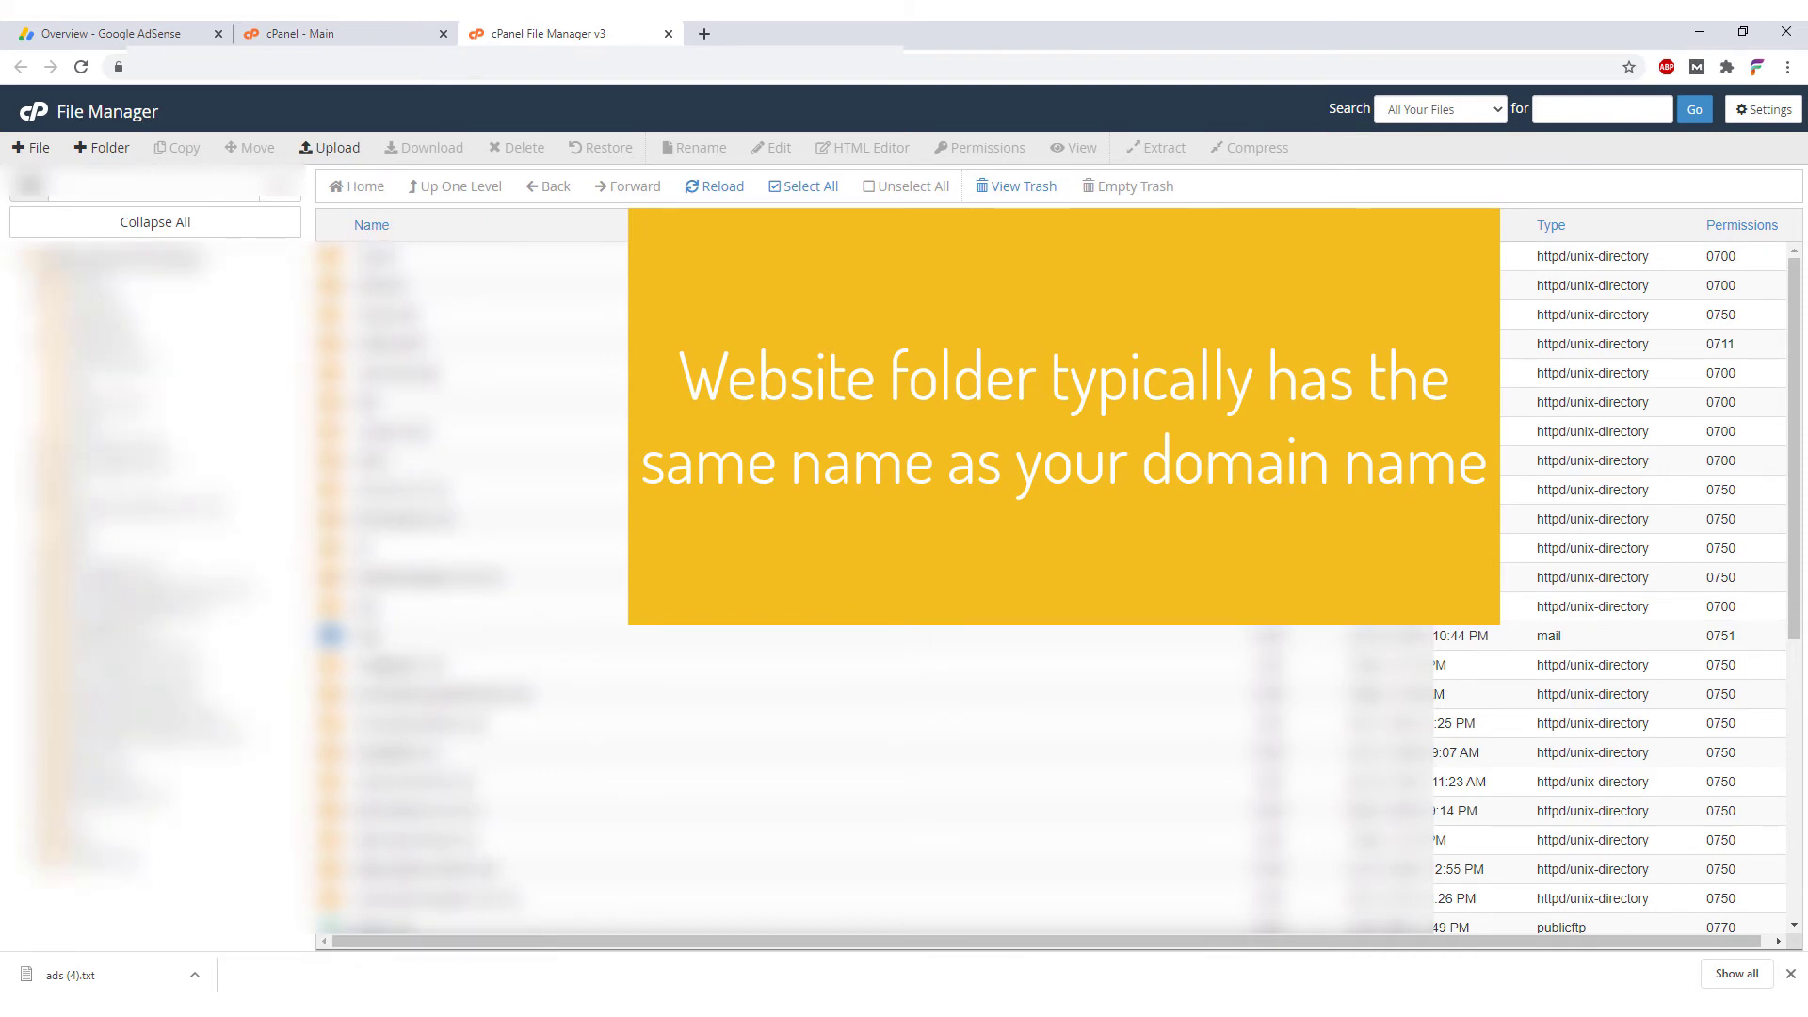
{"action": "scroll", "coordinate": [905, 565], "scroll_direction": "down", "scroll_amount": 1}
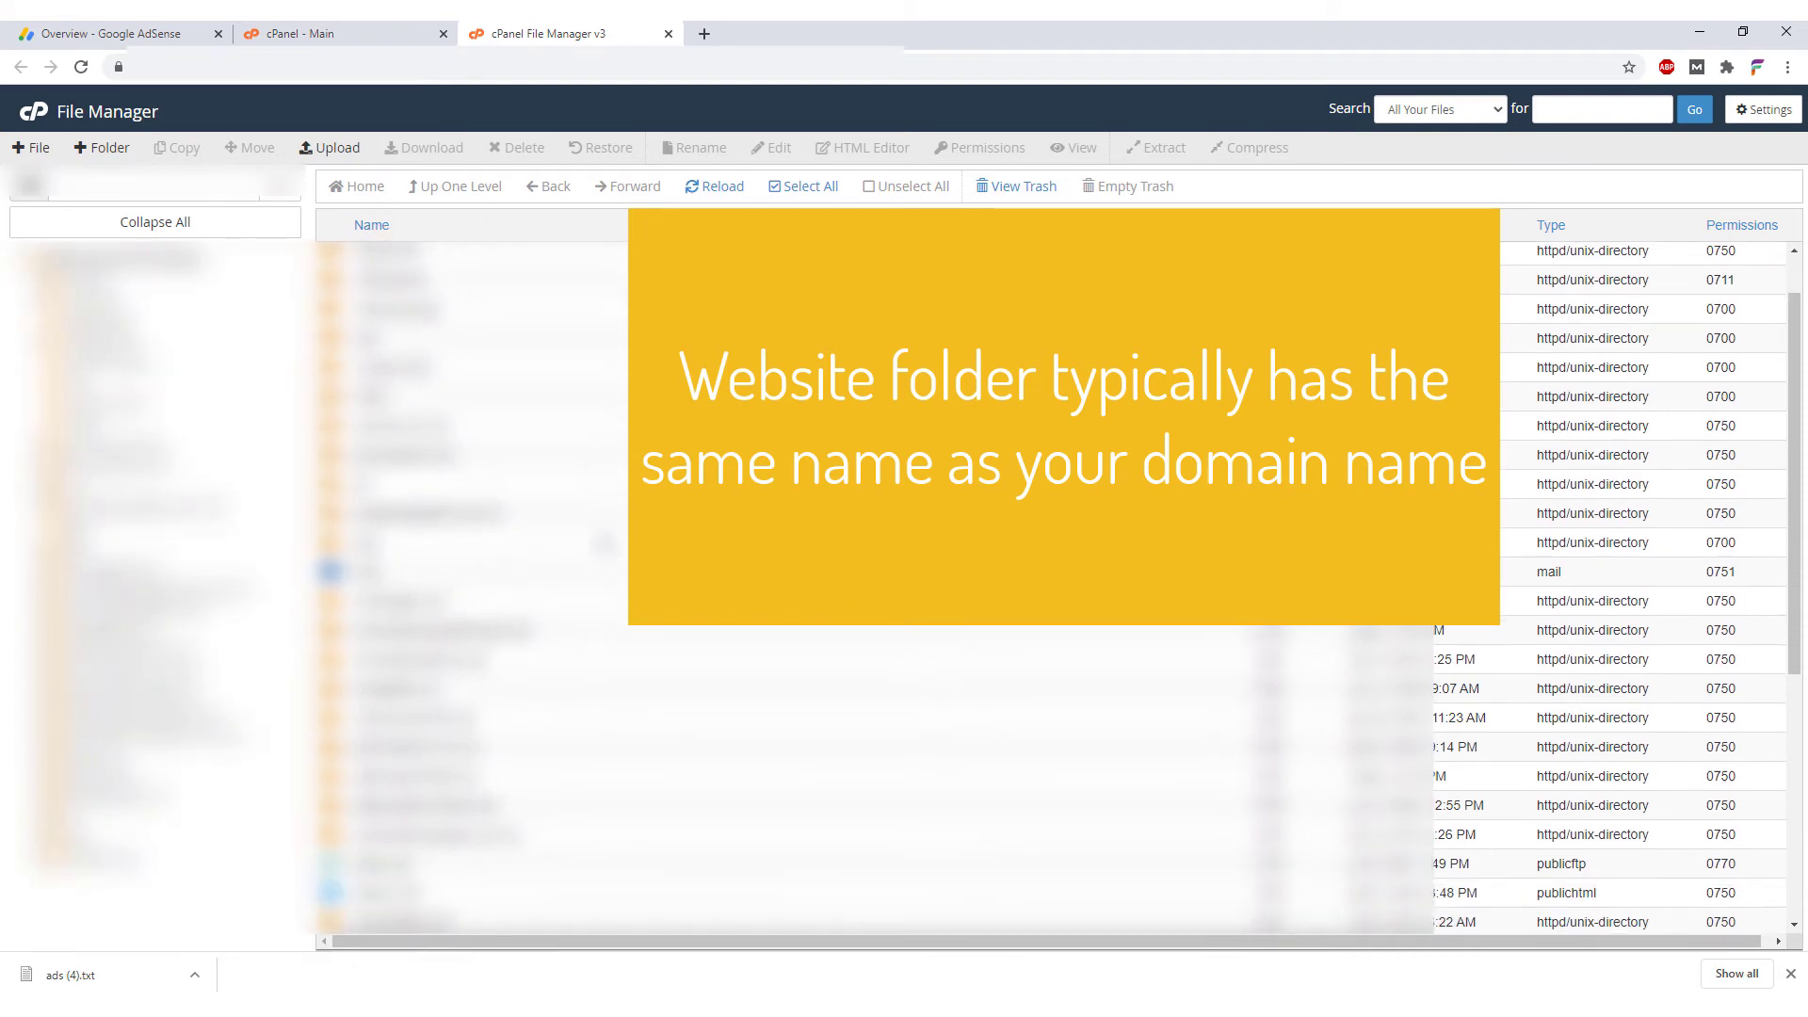
{"action": "scroll", "coordinate": [904, 566], "scroll_direction": "down", "scroll_amount": 2}
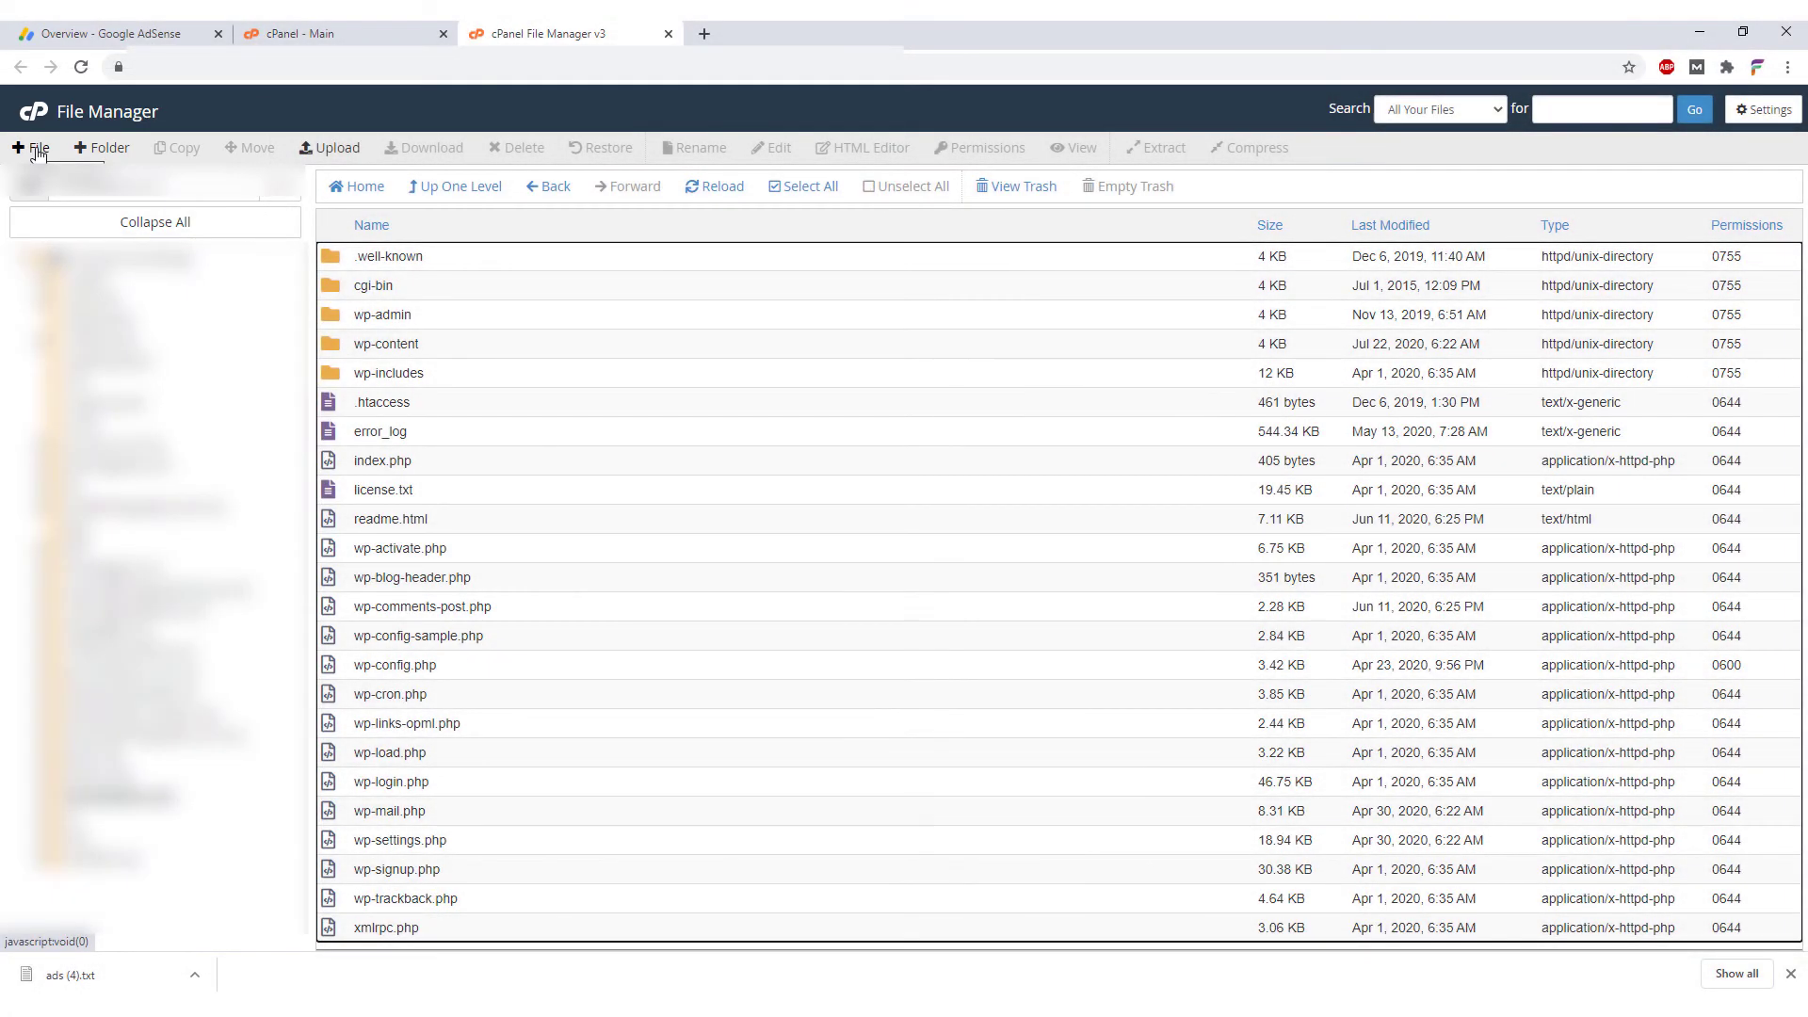
- Create a new file named ads.txt in the website folder and choose Edit for it
{"action": "left_click", "coordinate": [37, 150]}
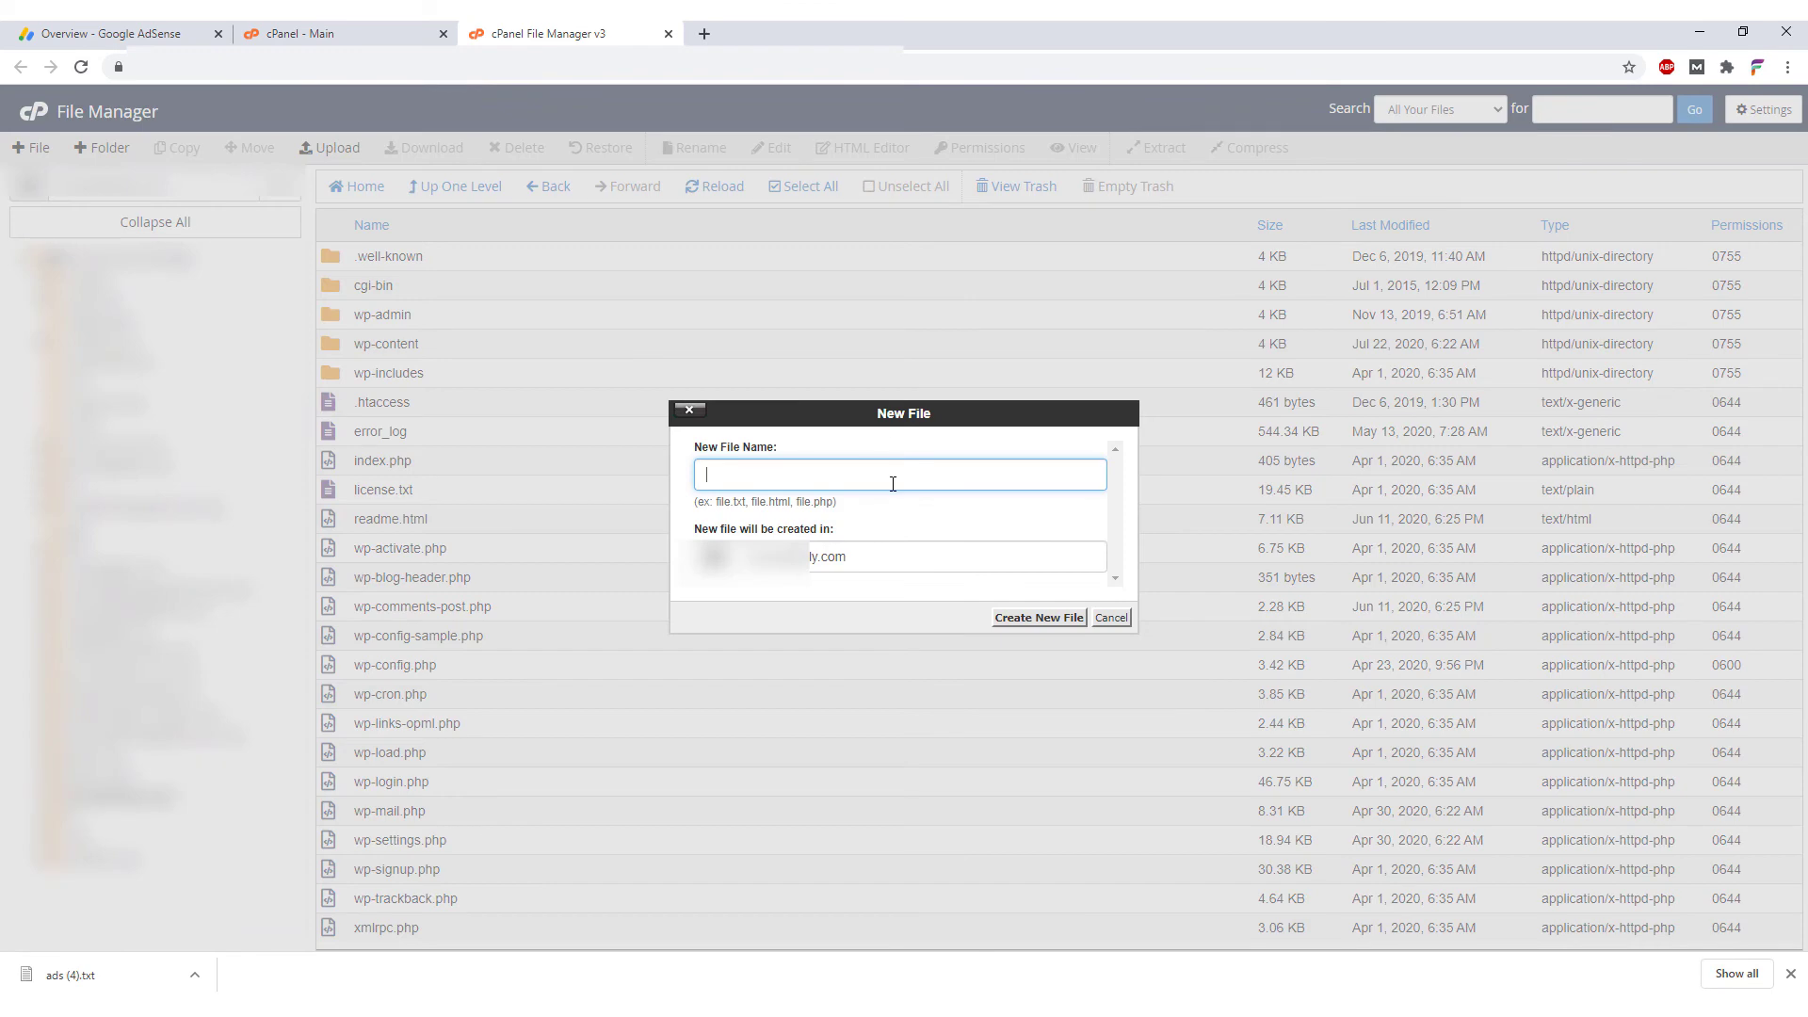
{"action": "type", "text": "ads.txt"}
{"action": "left_click", "coordinate": [1039, 619]}
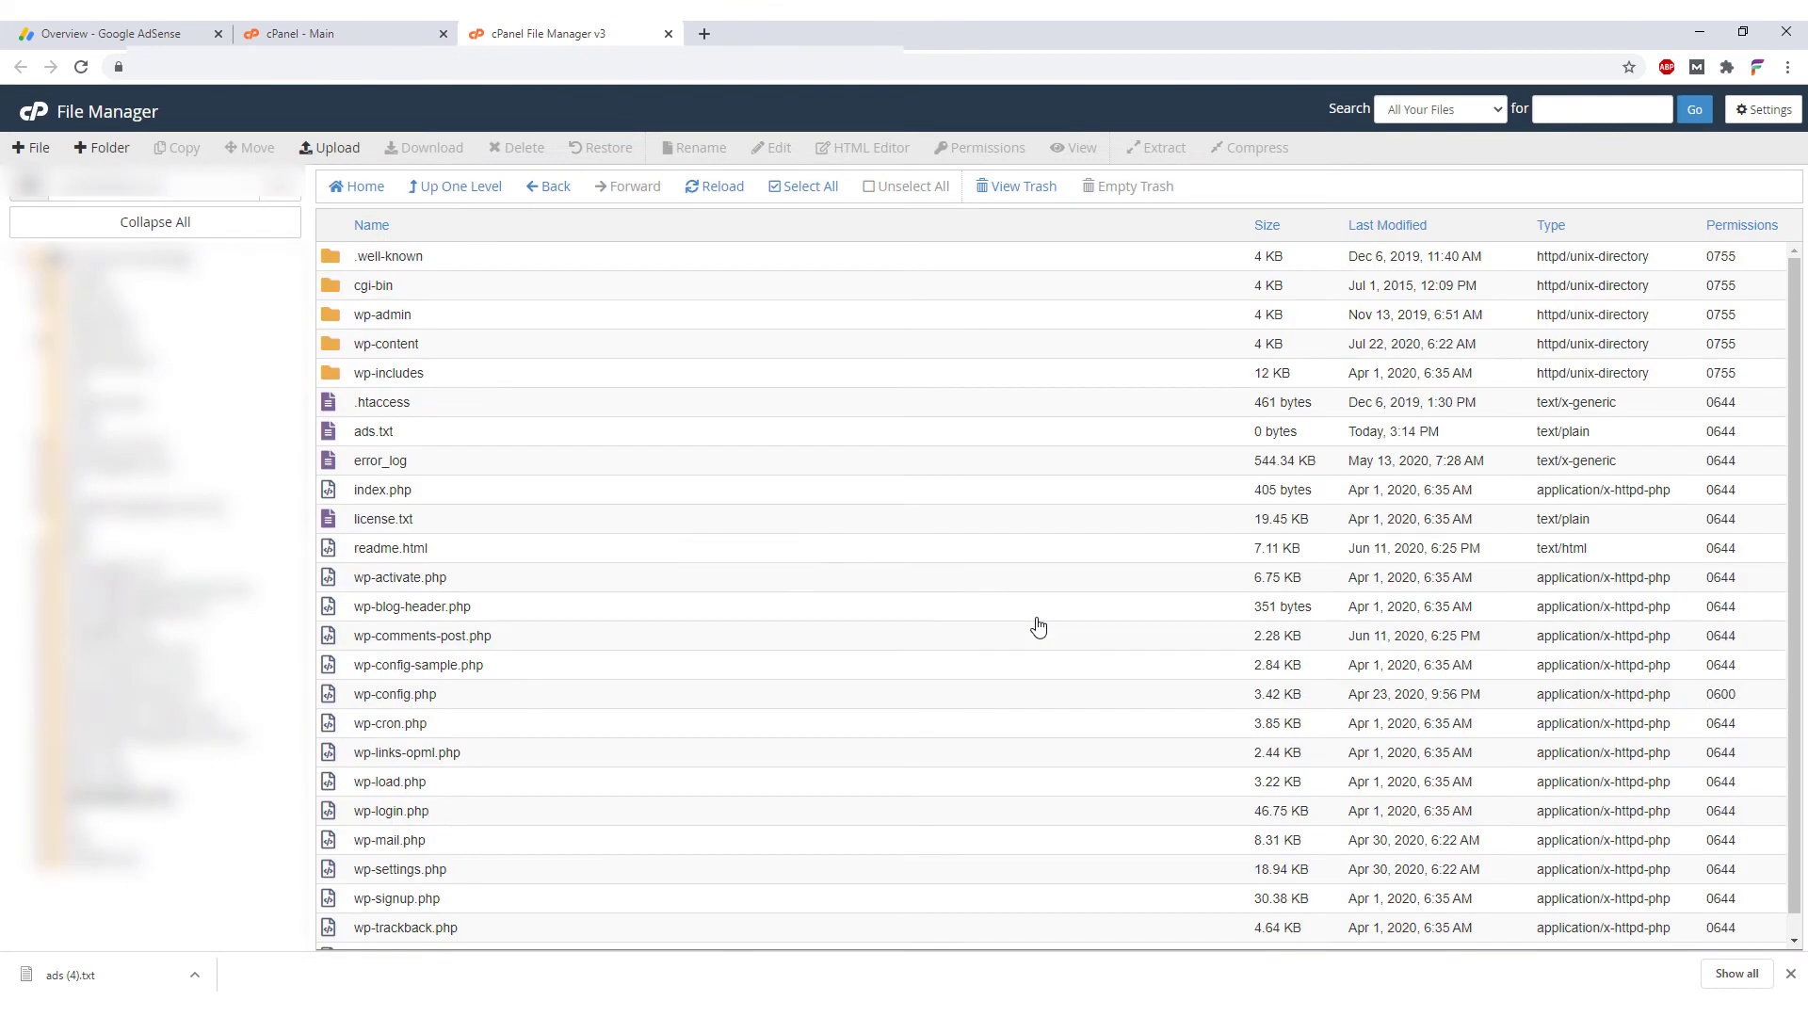
{"action": "right_click", "coordinate": [403, 436]}
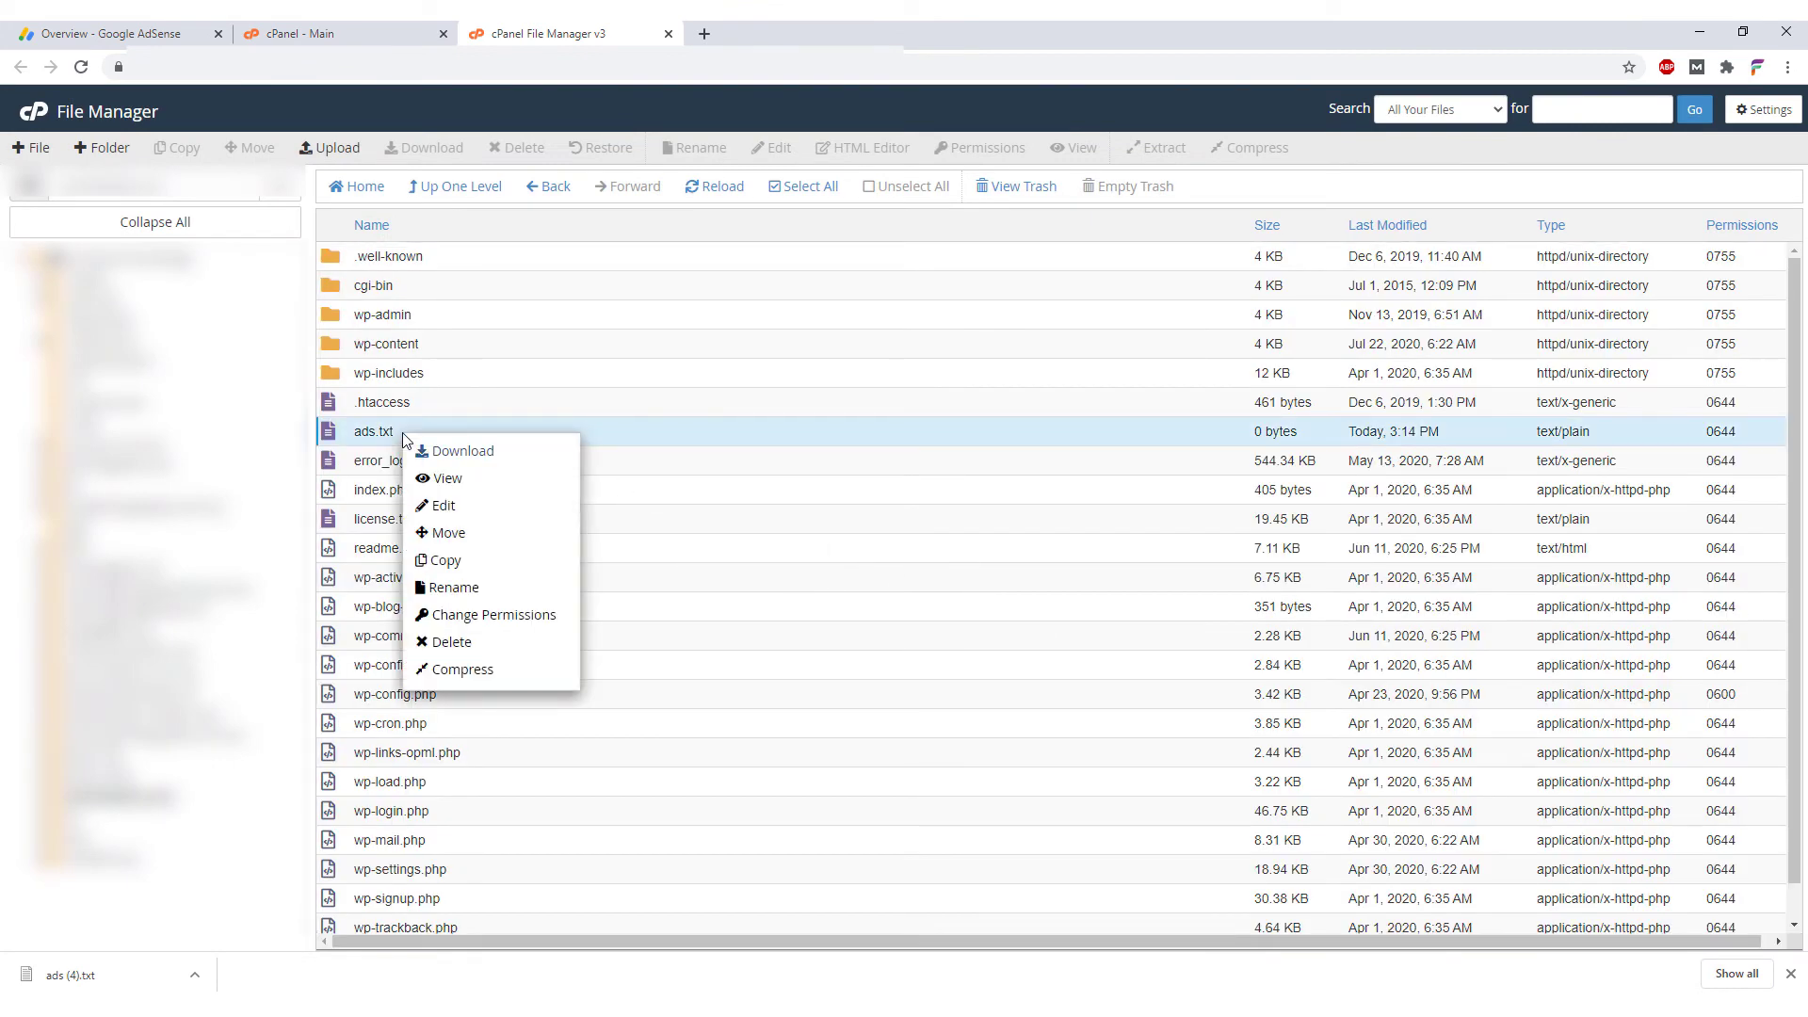
{"action": "left_click", "coordinate": [444, 507]}
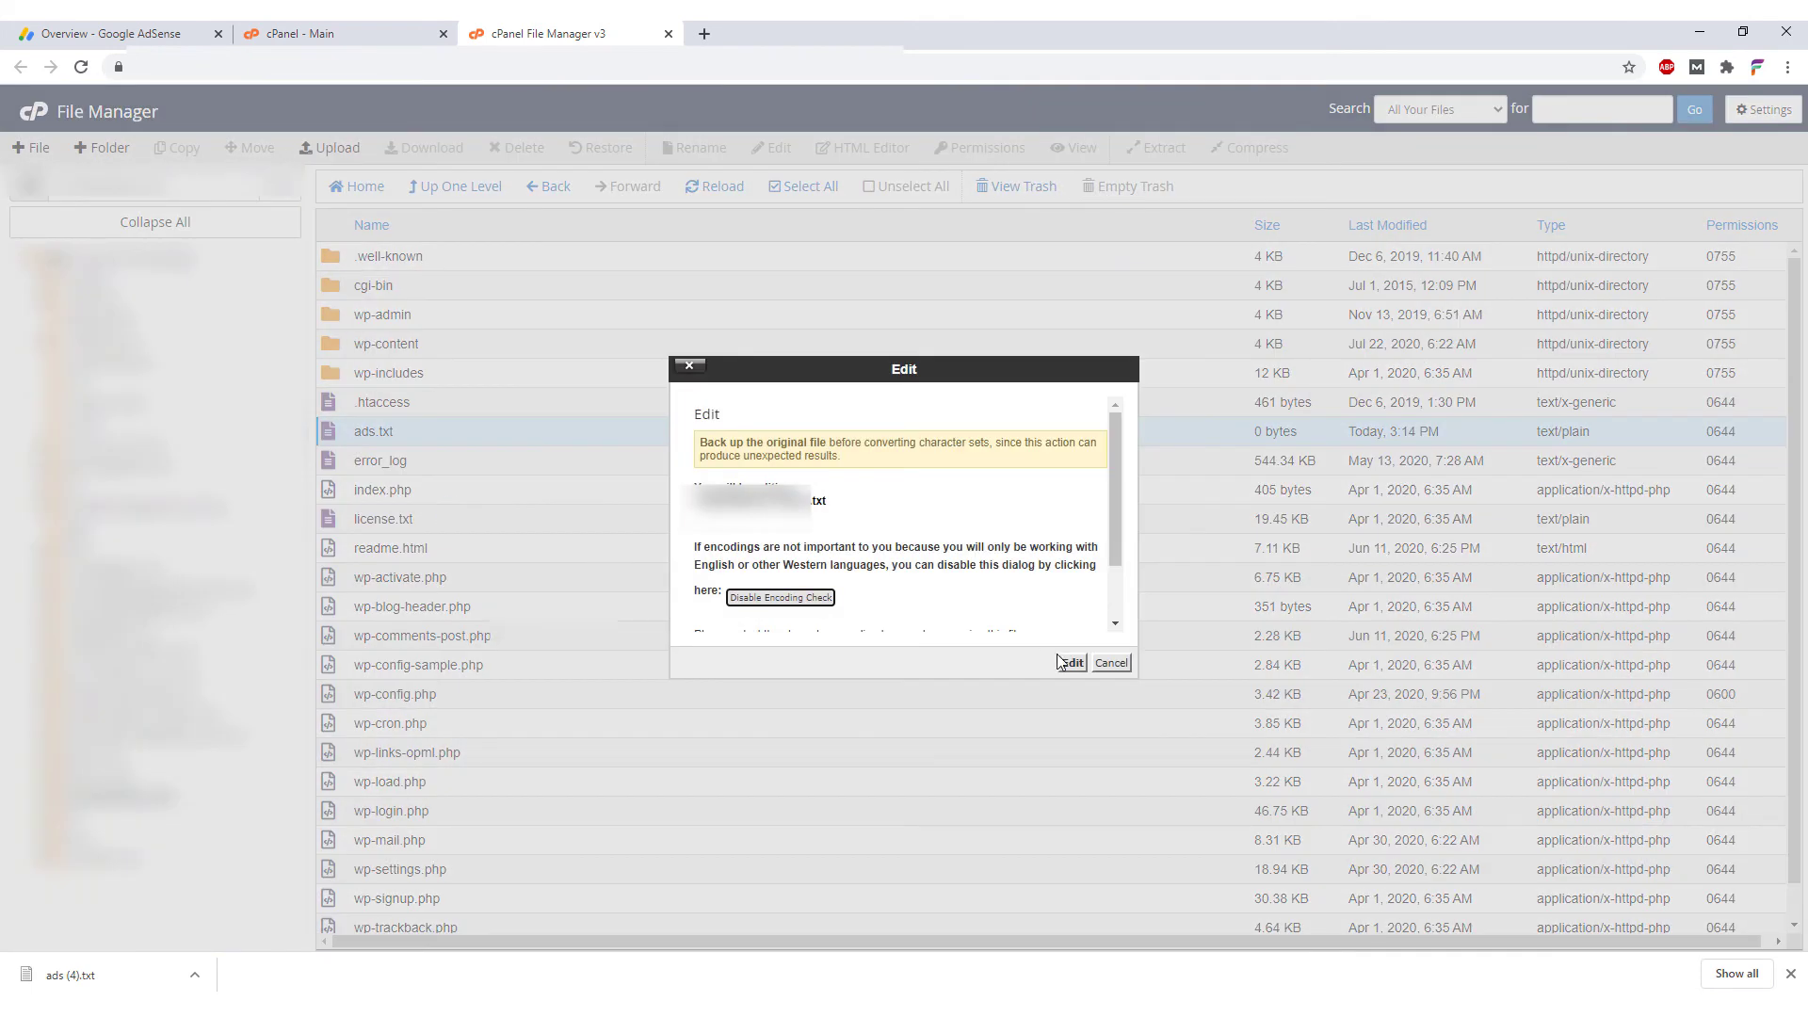
- Copy the publisher line from Notepad into line 1 of ads.txt and save the changes
{"action": "left_click", "coordinate": [1069, 663]}
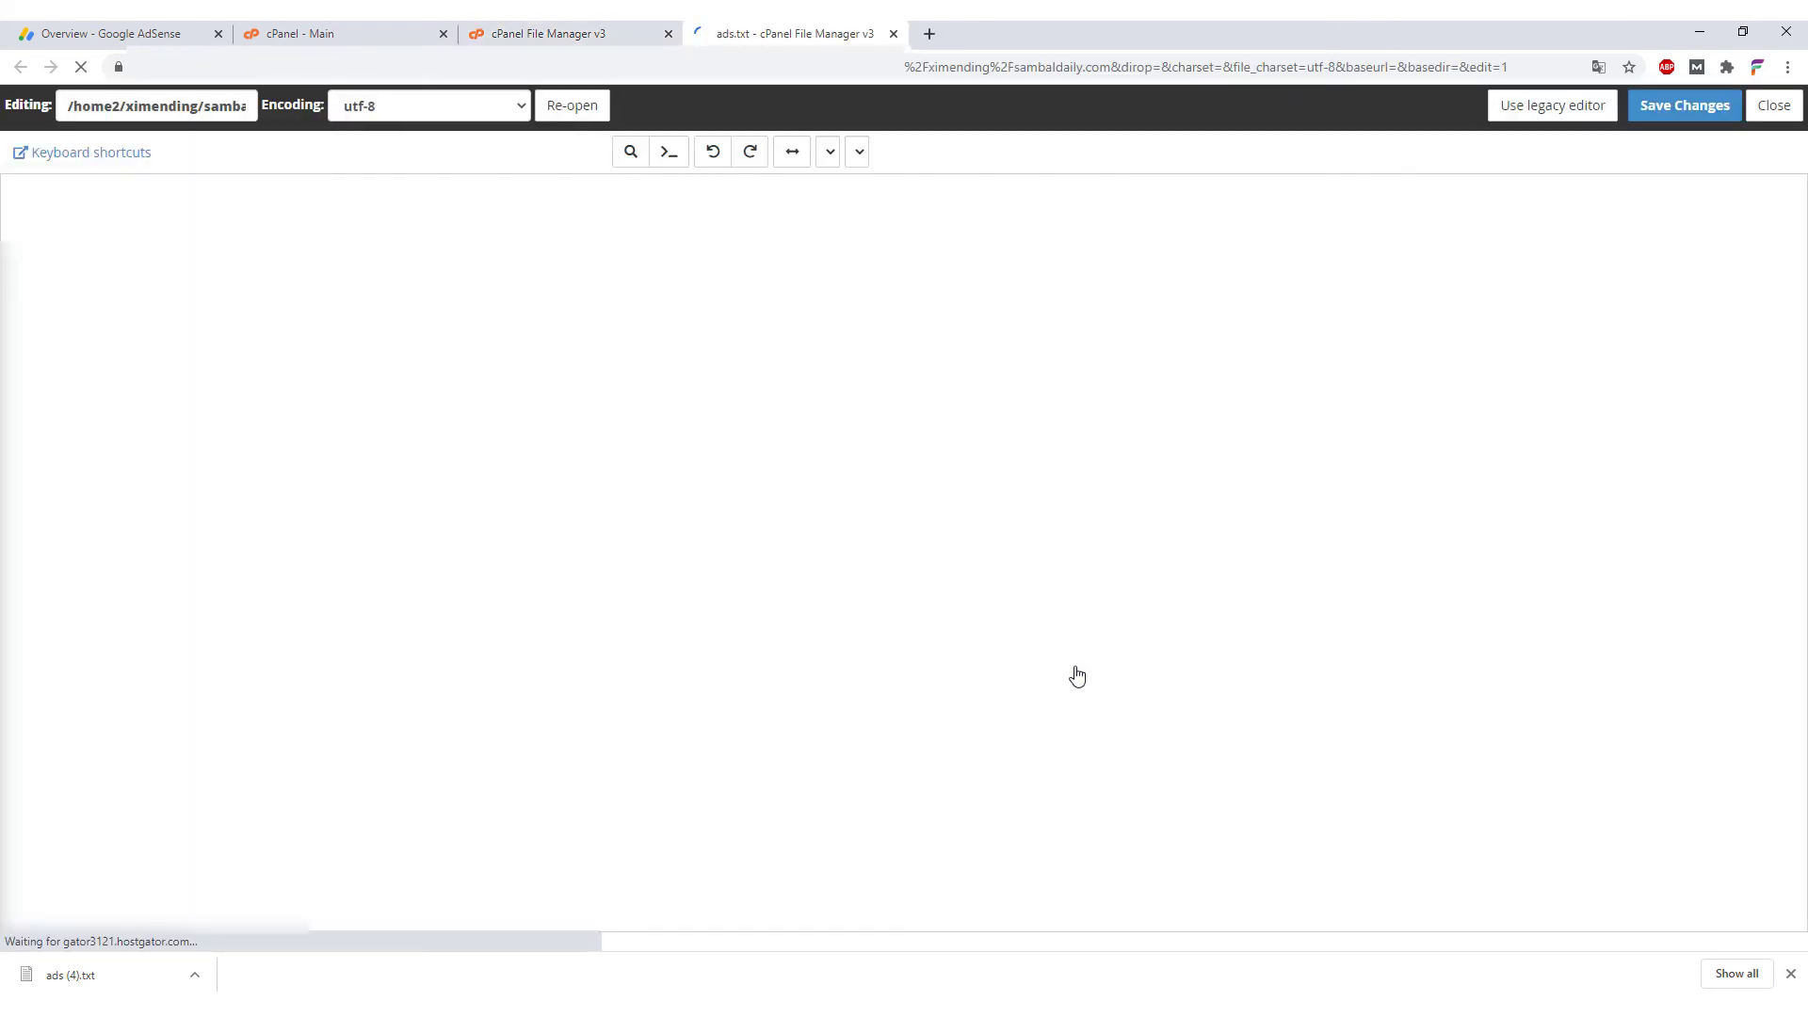
{"action": "key", "text": "alt+Tab"}
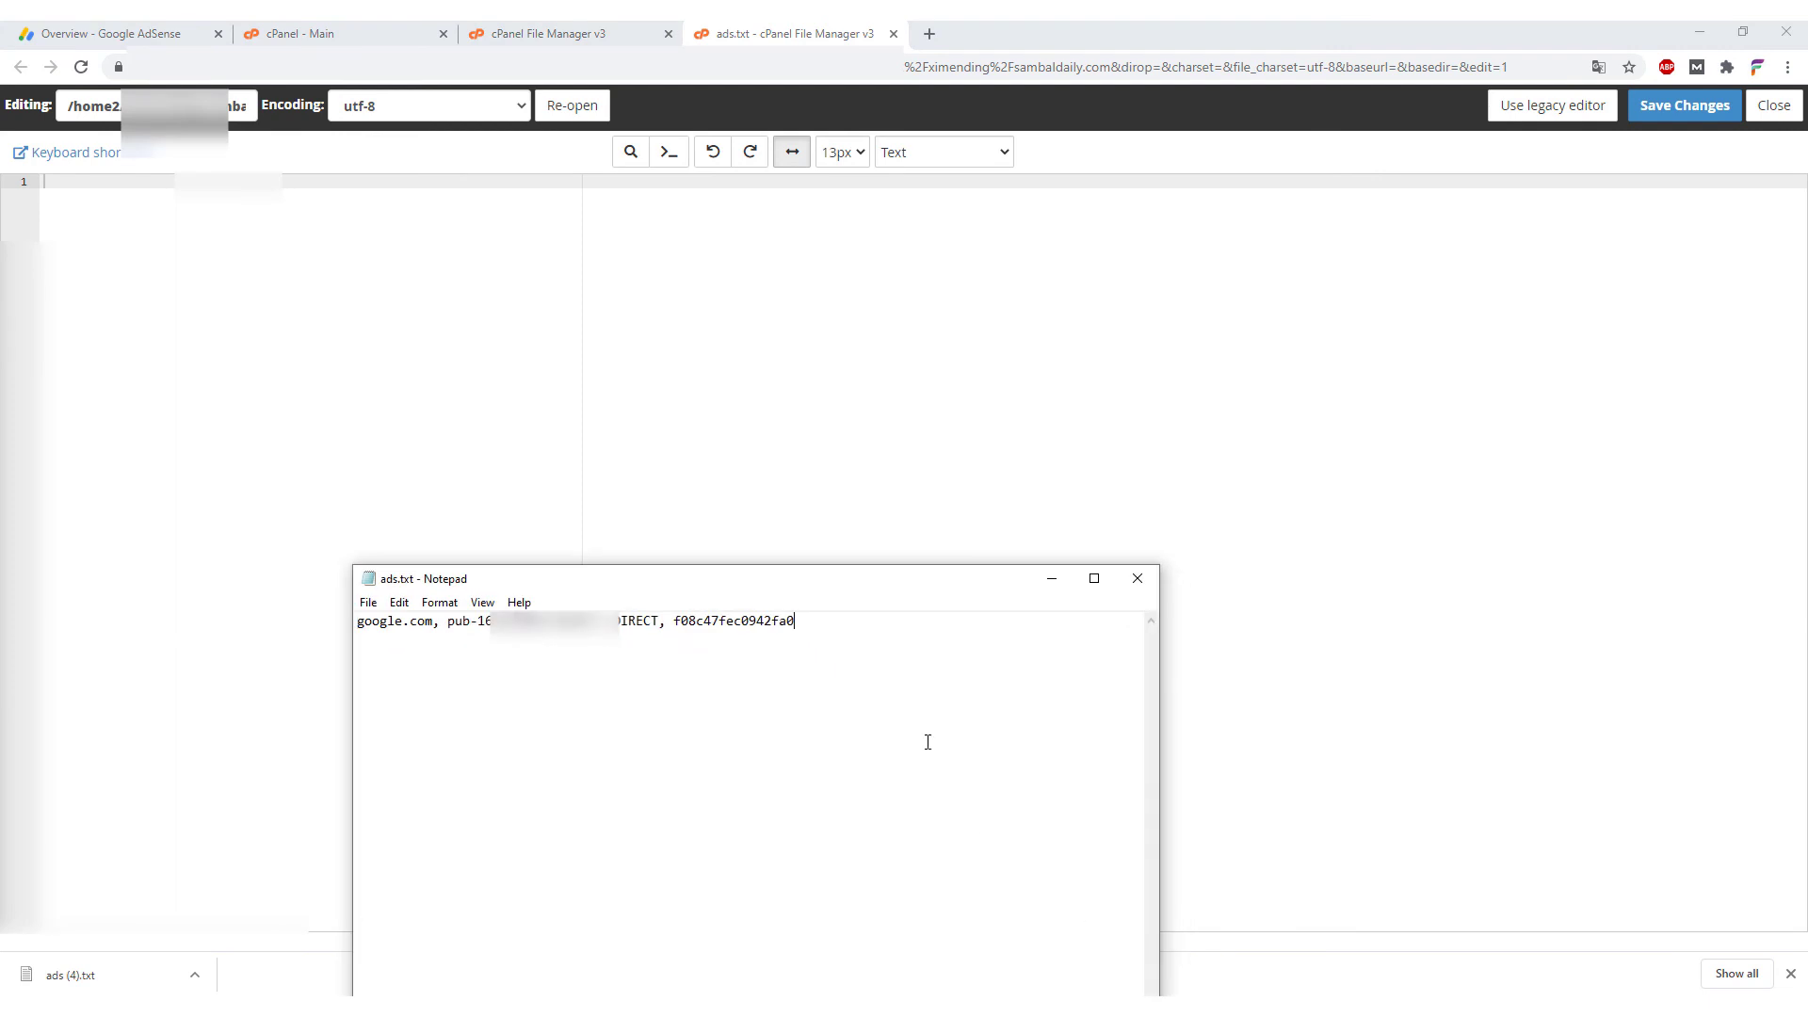
{"action": "key", "text": "ctrl+a"}
{"action": "key", "text": "ctrl+c"}
{"action": "key", "text": "alt+Tab"}
{"action": "key", "text": "ctrl+v"}
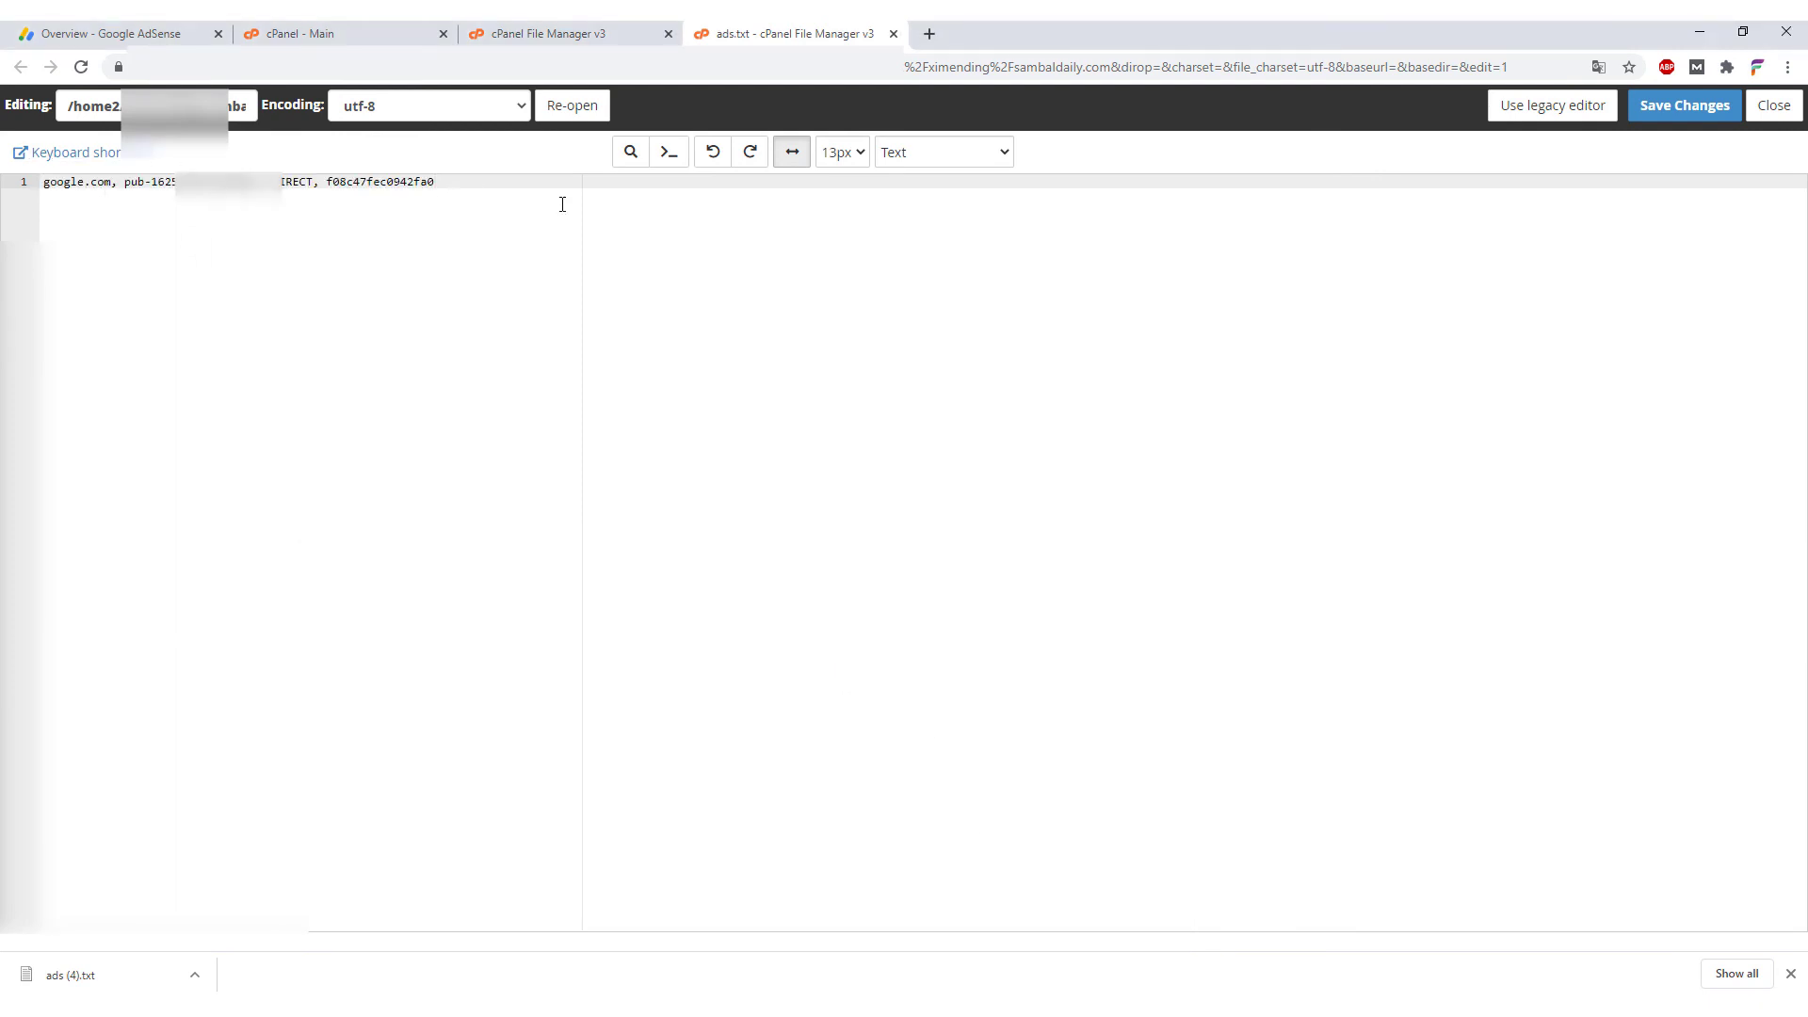
{"action": "left_click", "coordinate": [1675, 114]}
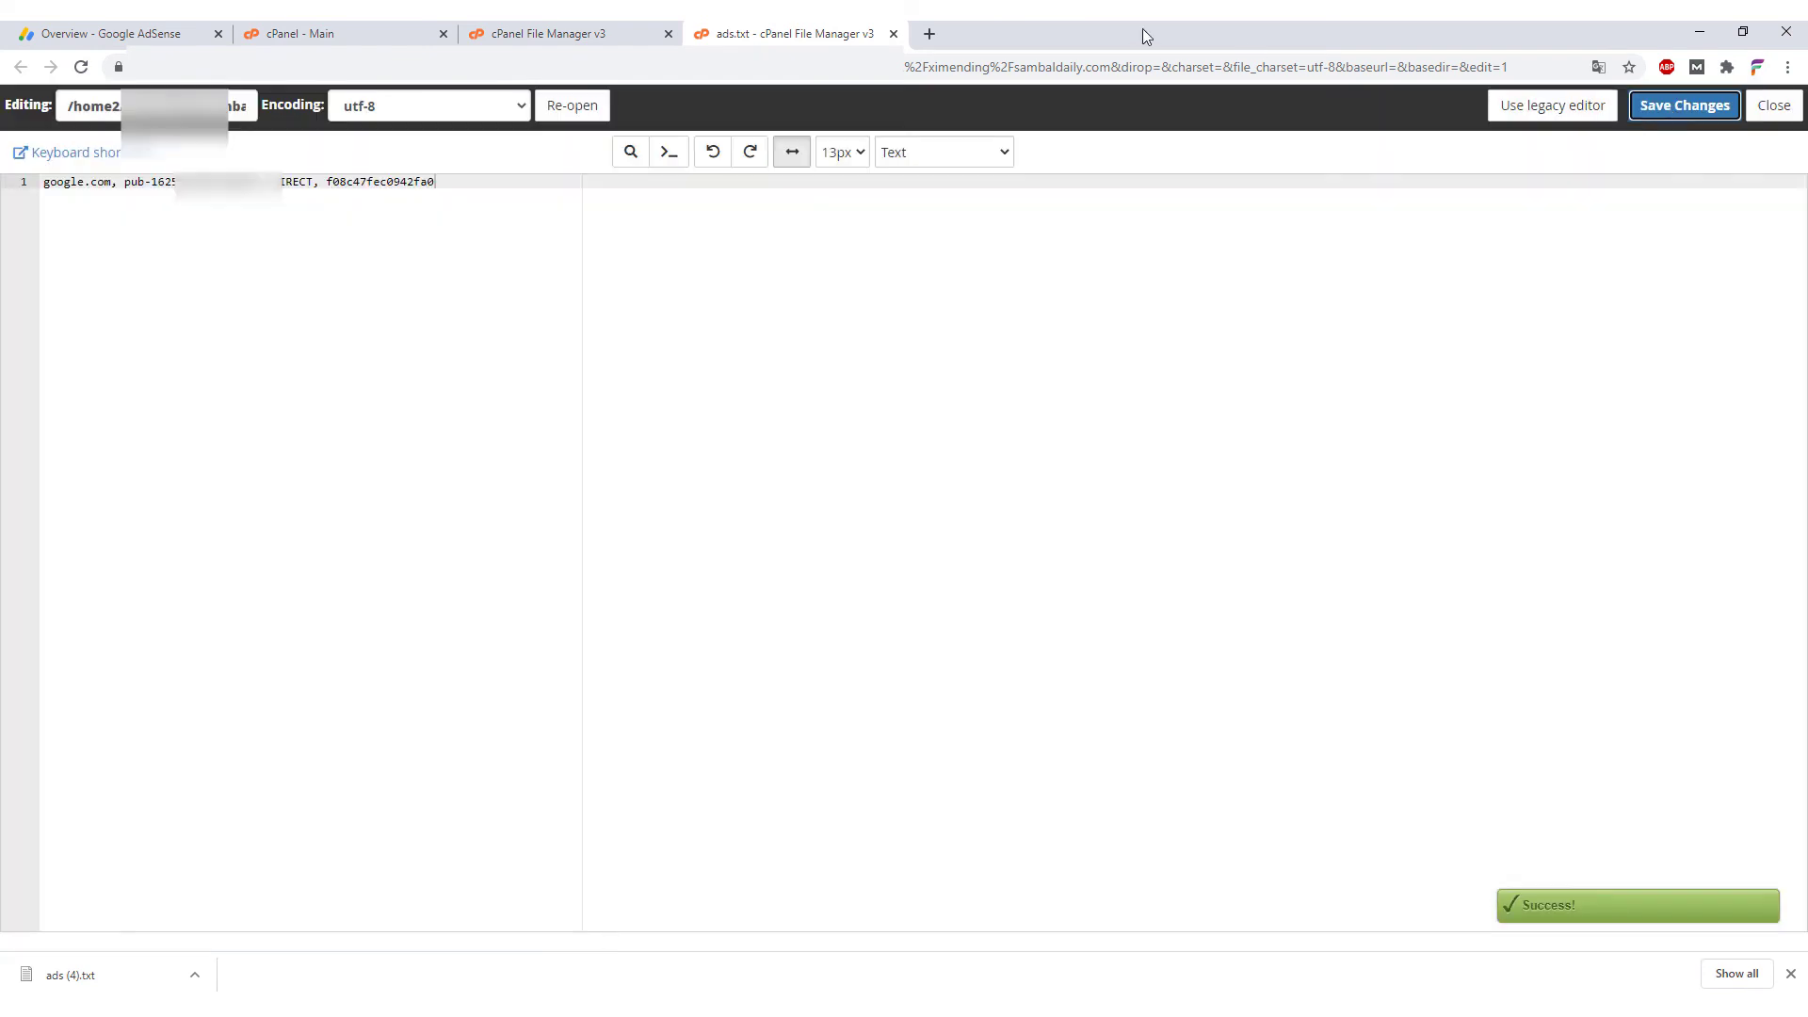
- Load yourdomain.com/ads.txt in a new Chrome tab, entering the address a second time
{"action": "left_click", "coordinate": [928, 35]}
{"action": "type", "text": "sambaldaily.com/ads.txt"}
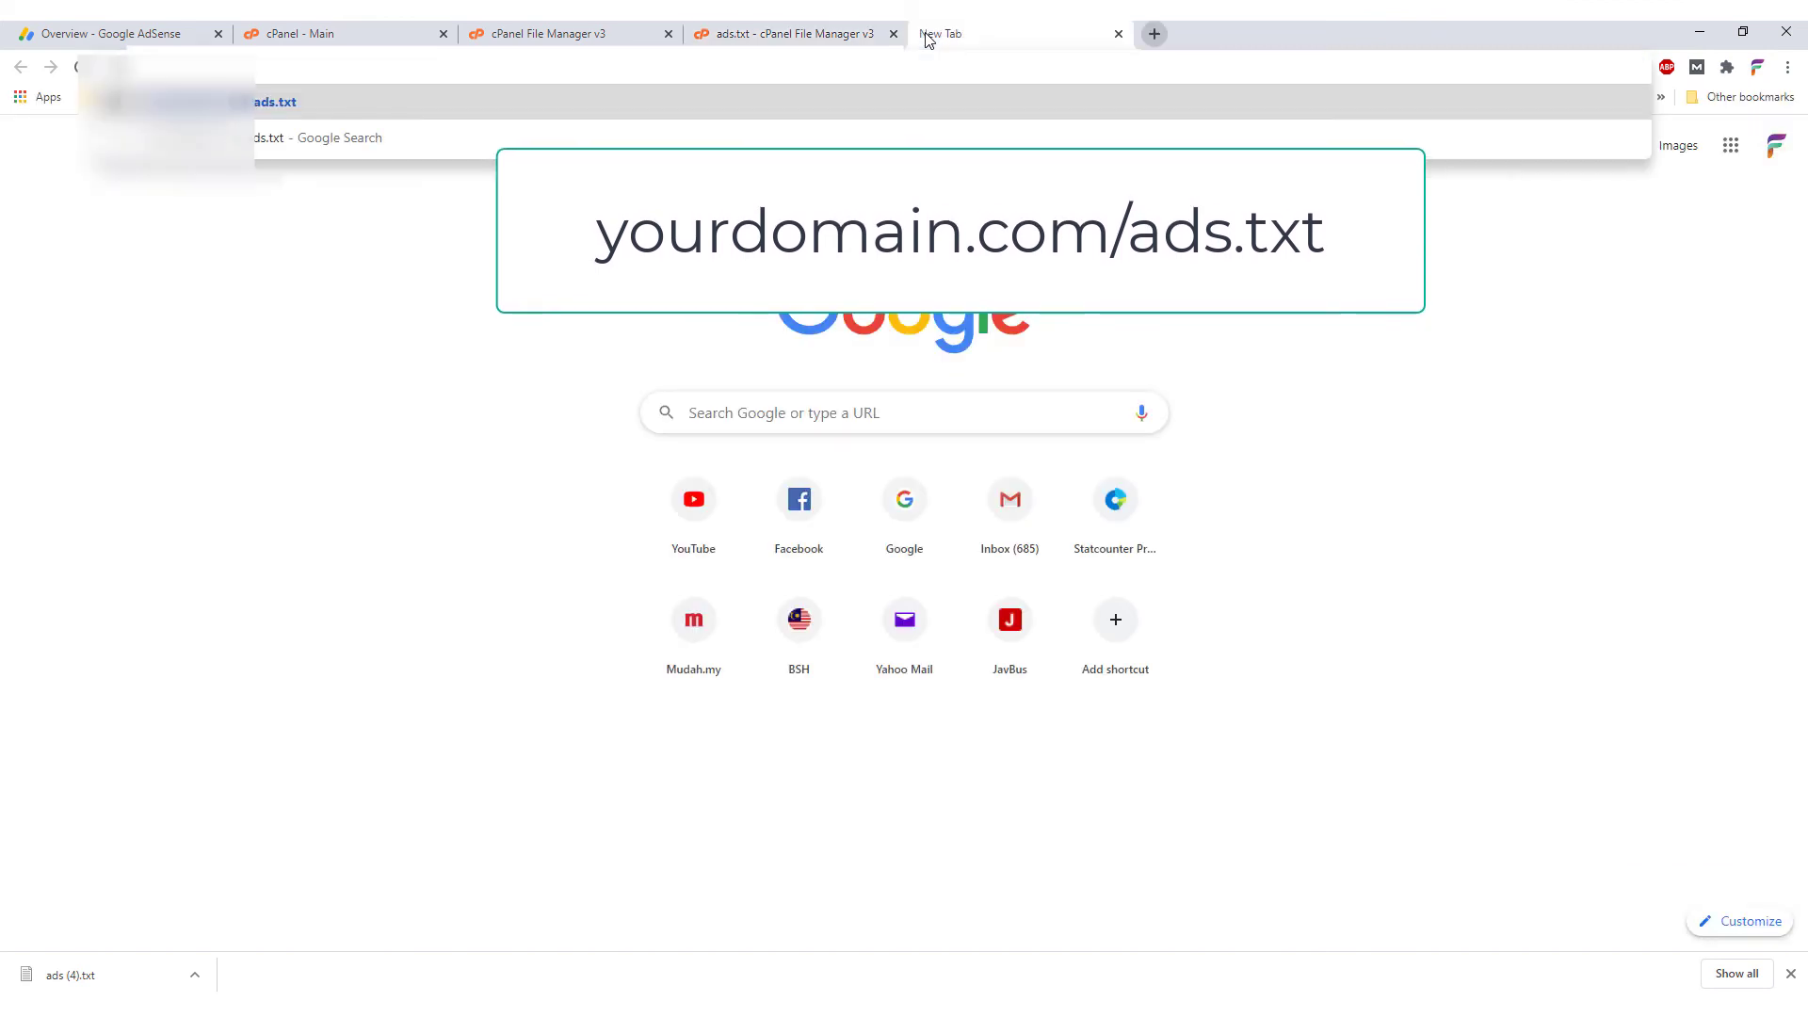
{"action": "key", "text": "Return"}
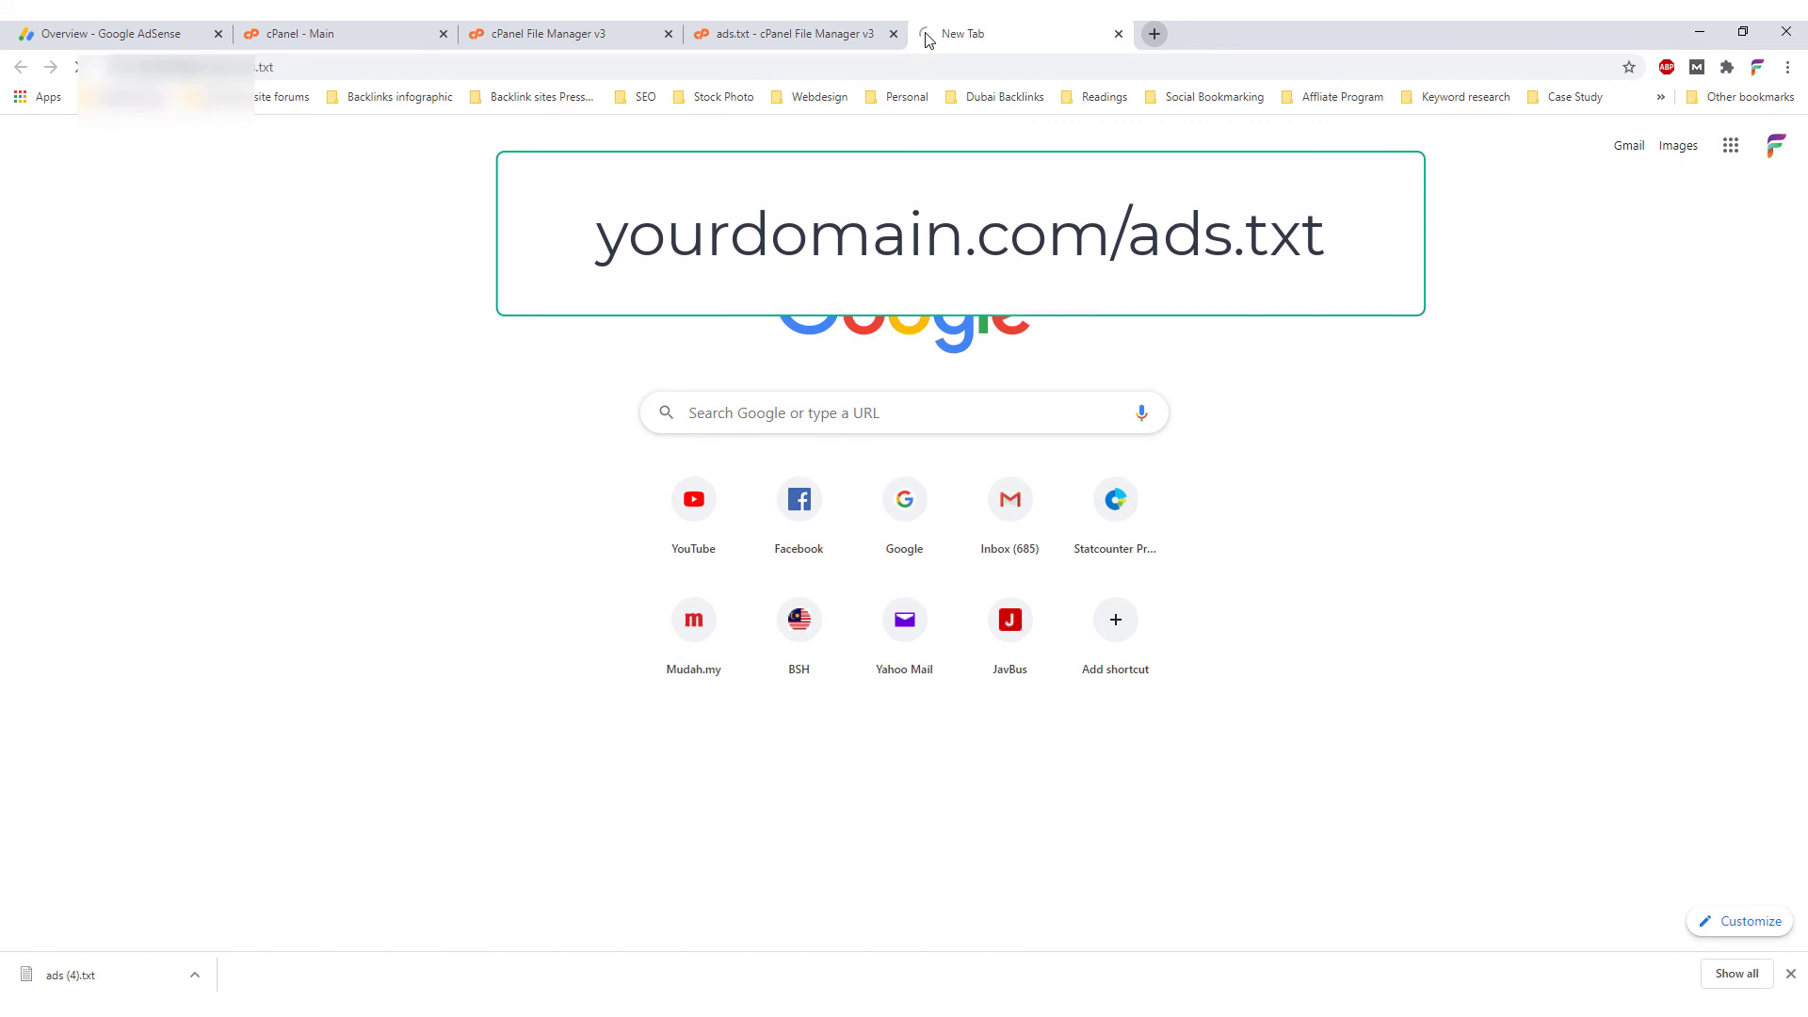
{"action": "key", "text": "ctrl+l"}
{"action": "type", "text": "sehatdaily.com/ads.txt"}
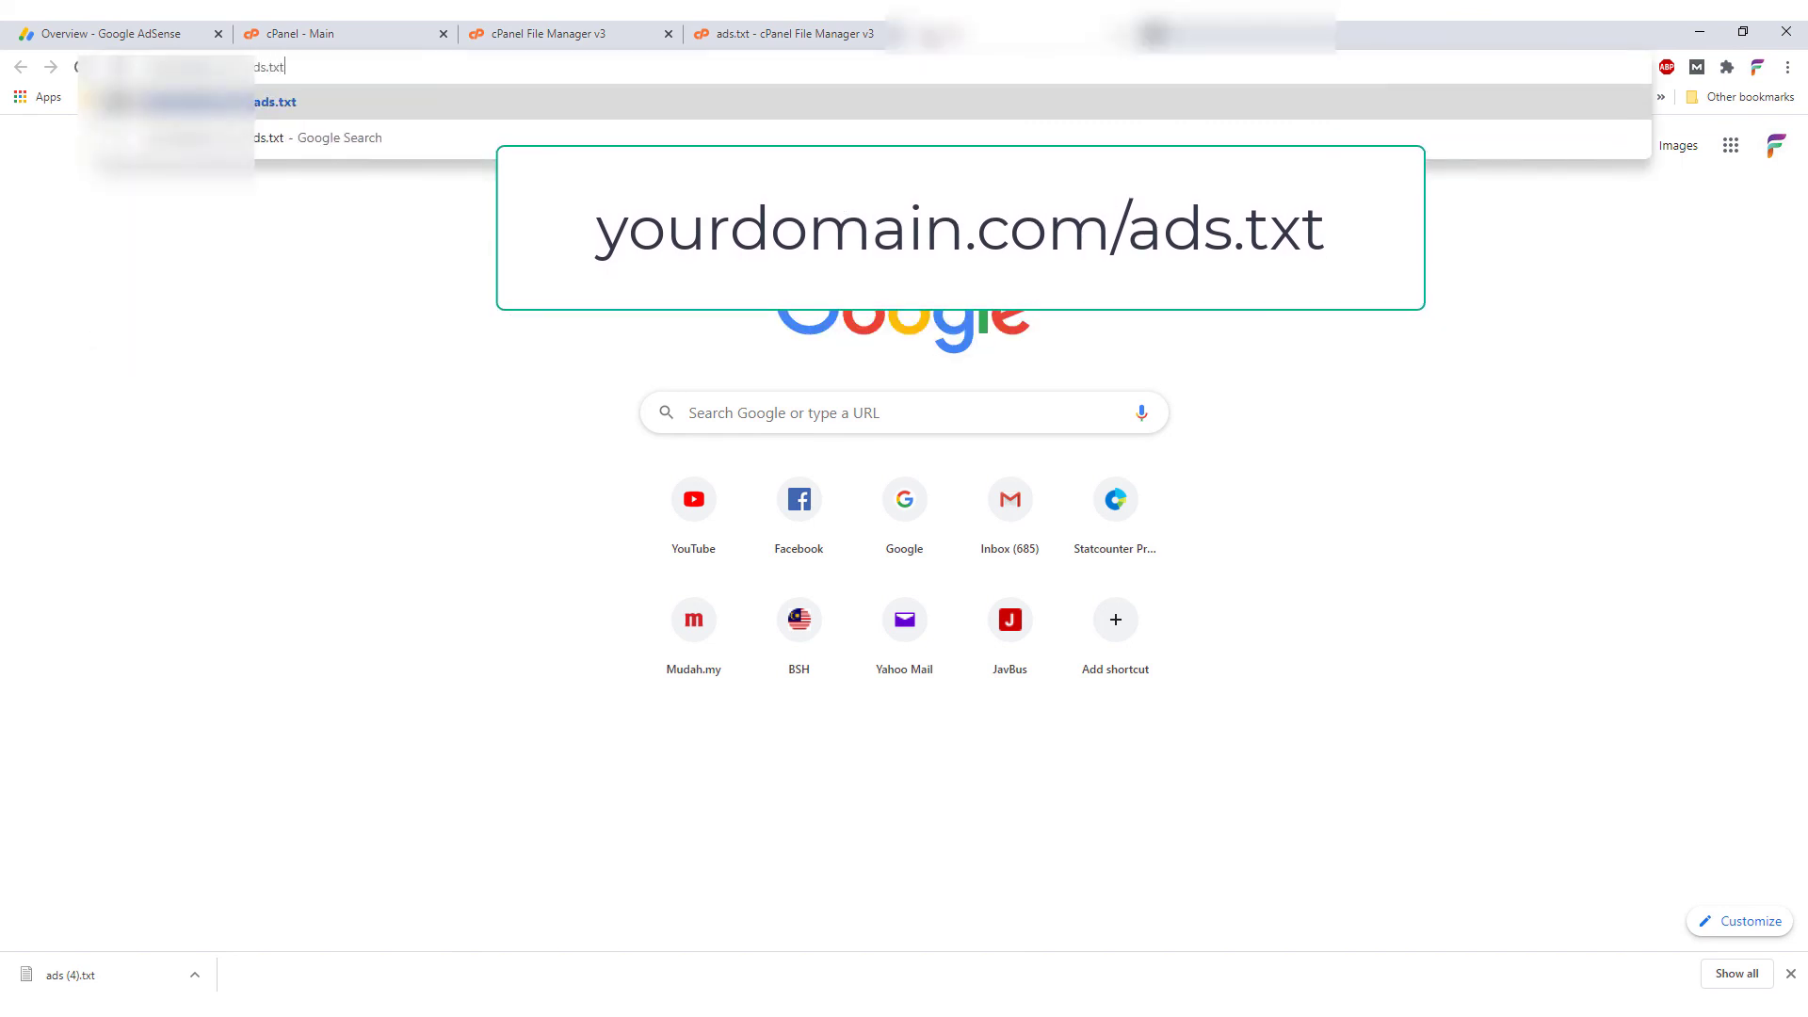
{"action": "key", "text": "Return"}
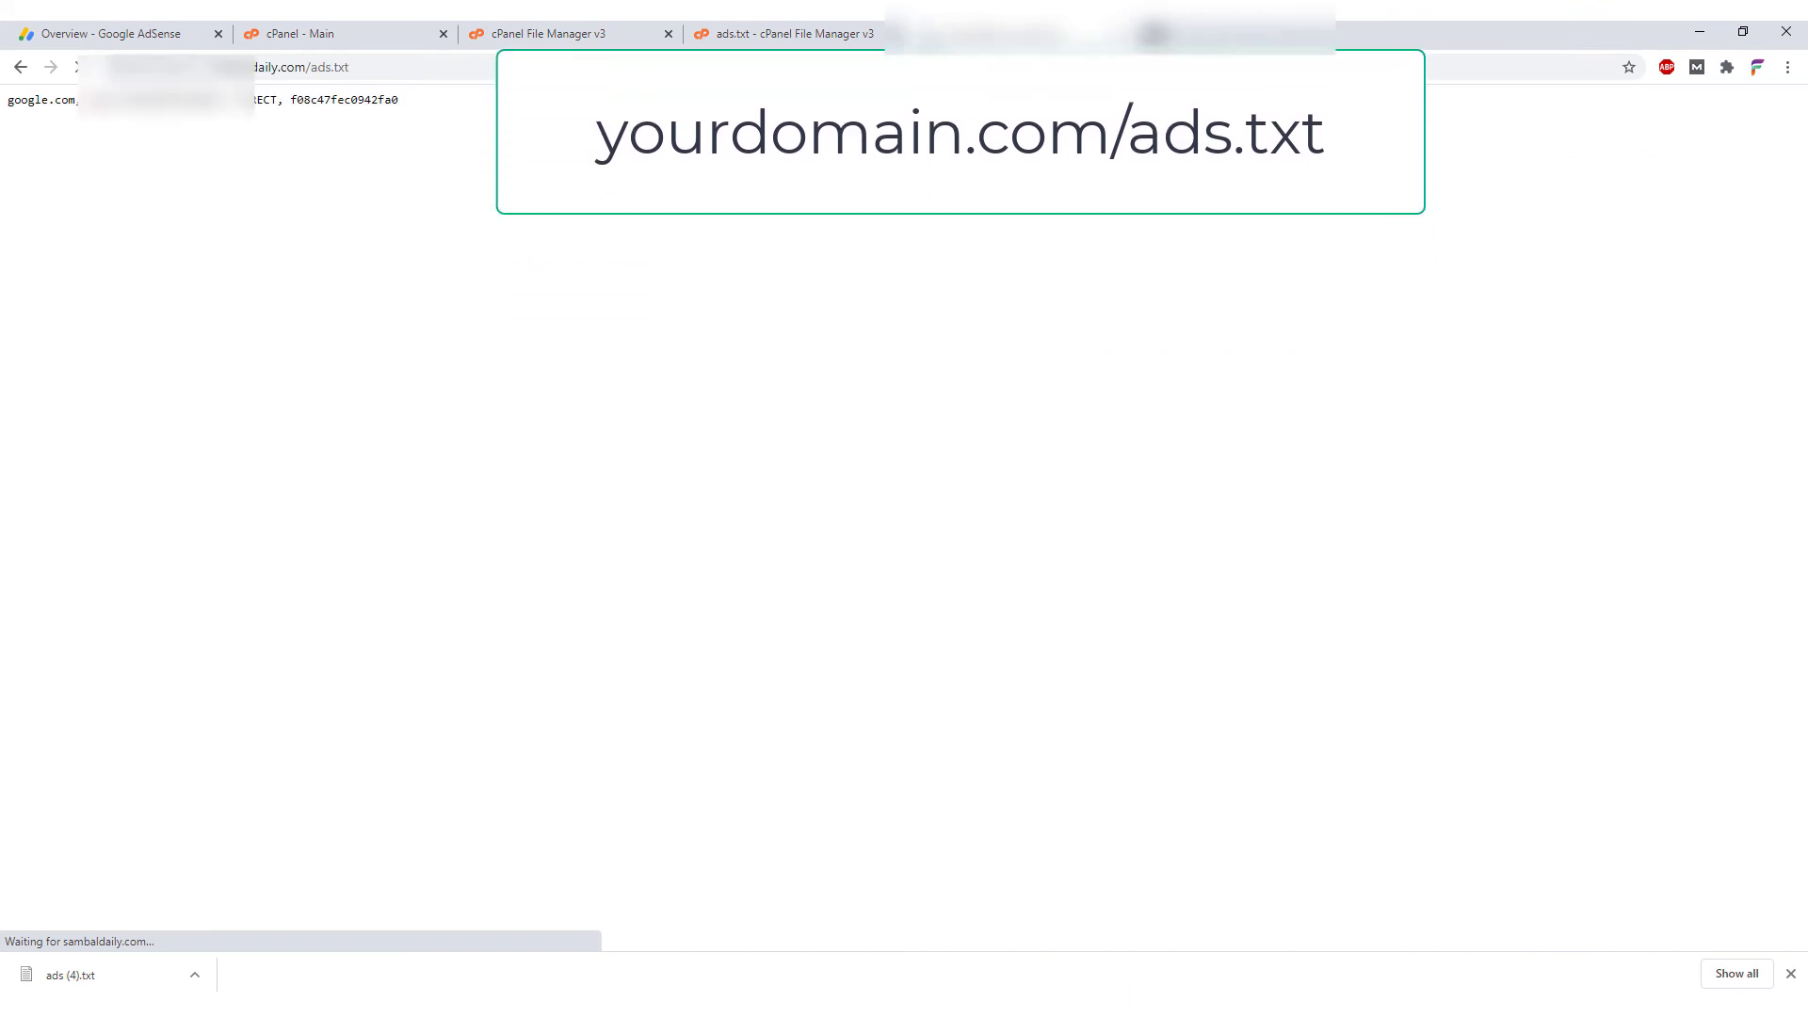